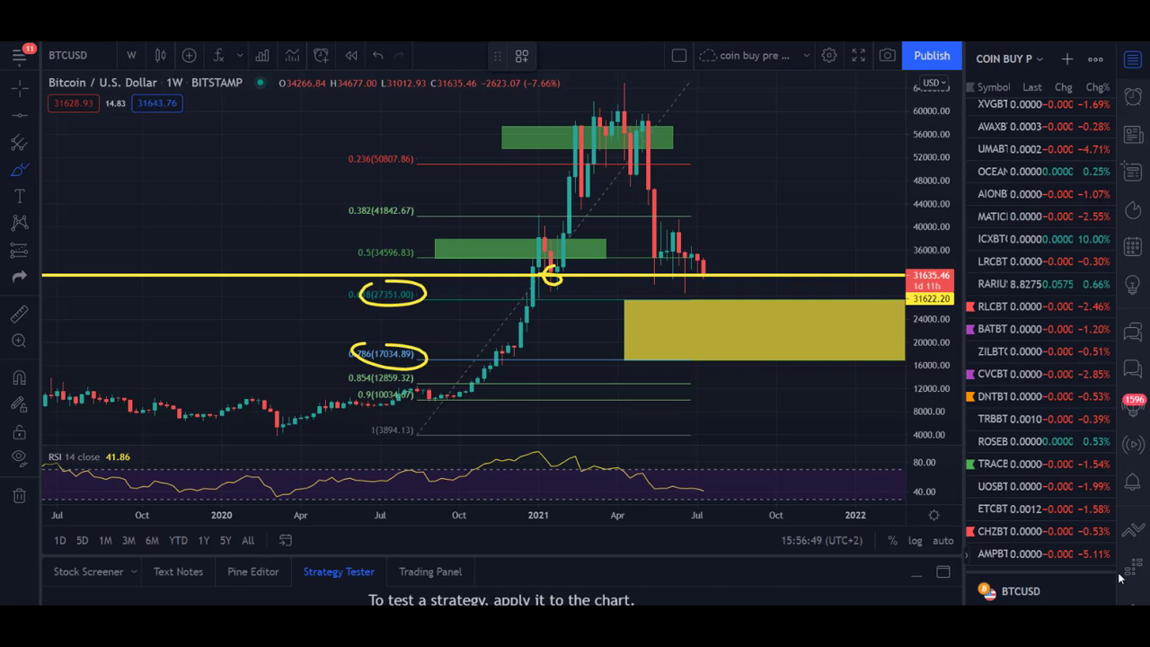
# Step: Look through the coin list in the Quantify Crypto cryptocurrency screener
pyautogui.scroll(4, 1060, 252)
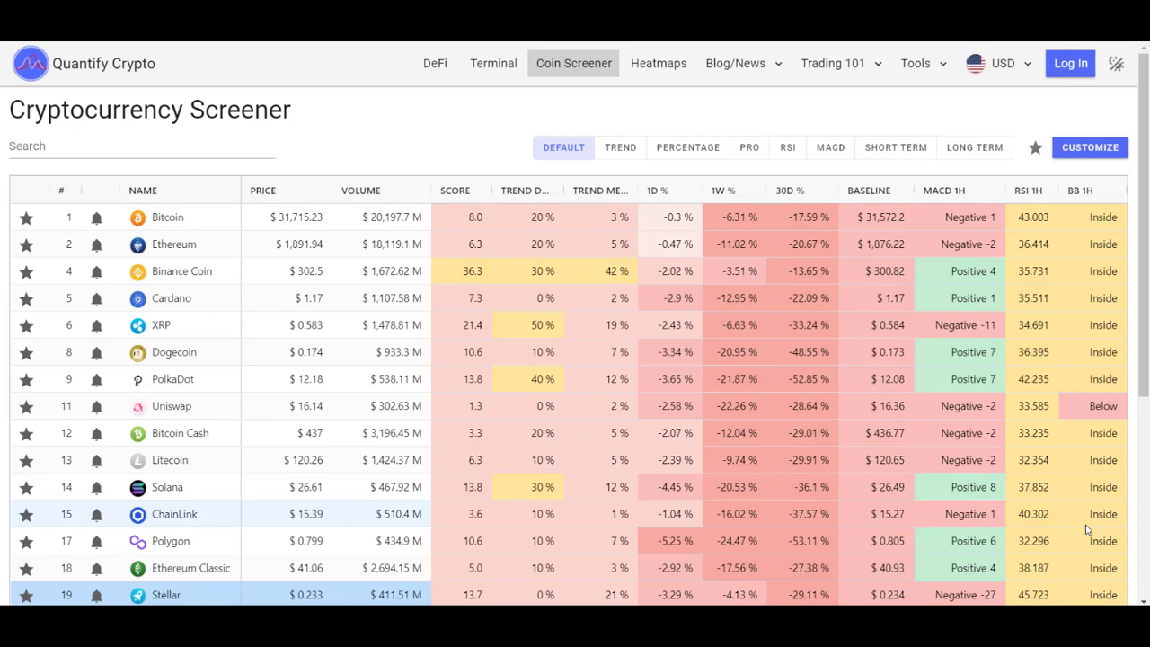
pyautogui.scroll(-3, 1088, 530)
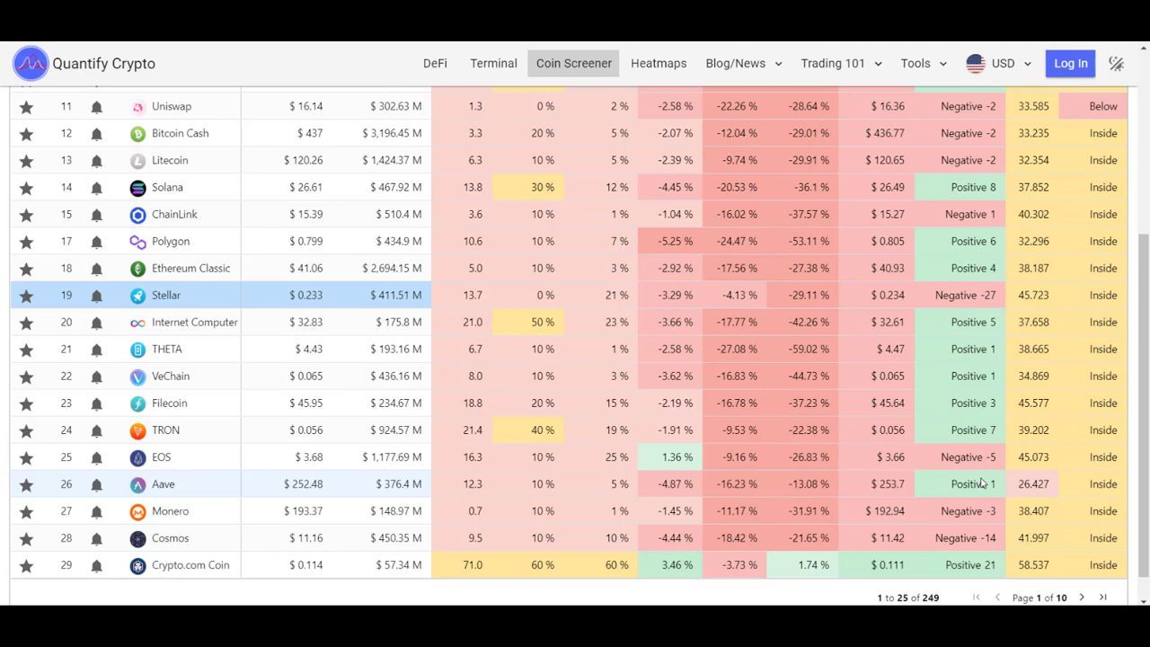
pyautogui.scroll(-1, 216, 477)
pyautogui.scroll(3, 416, 502)
pyautogui.scroll(1, 416, 502)
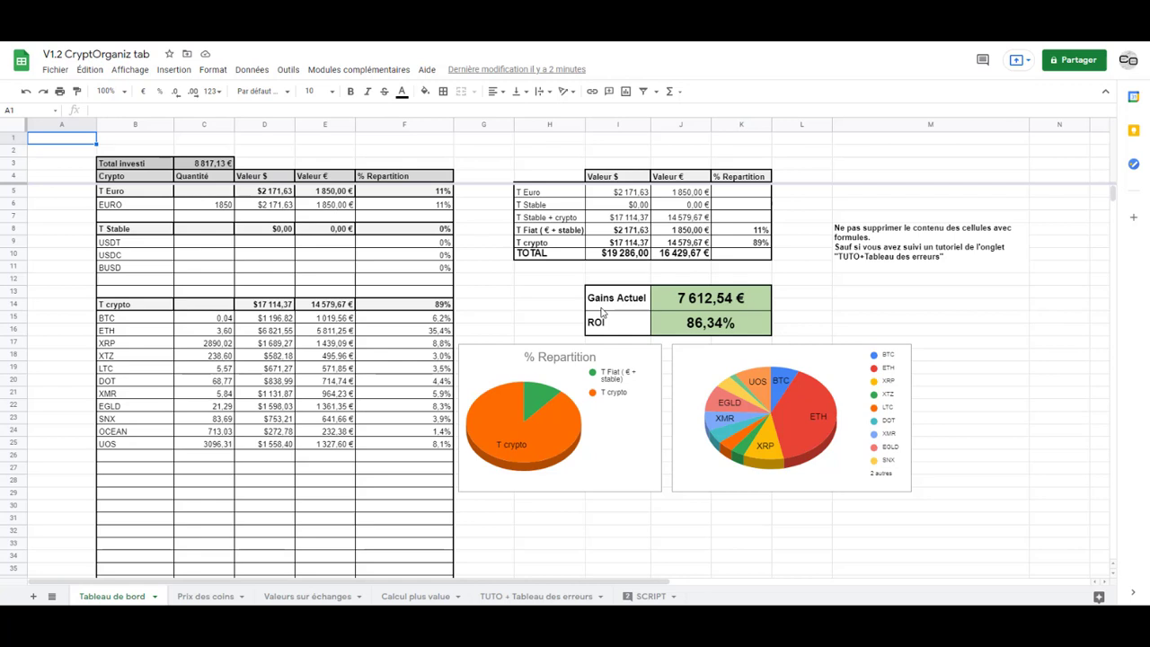
# Step: Add the coin "aave" below UOS in the Valeur column of the "Prix des coins" sheet
pyautogui.click(534, 295)
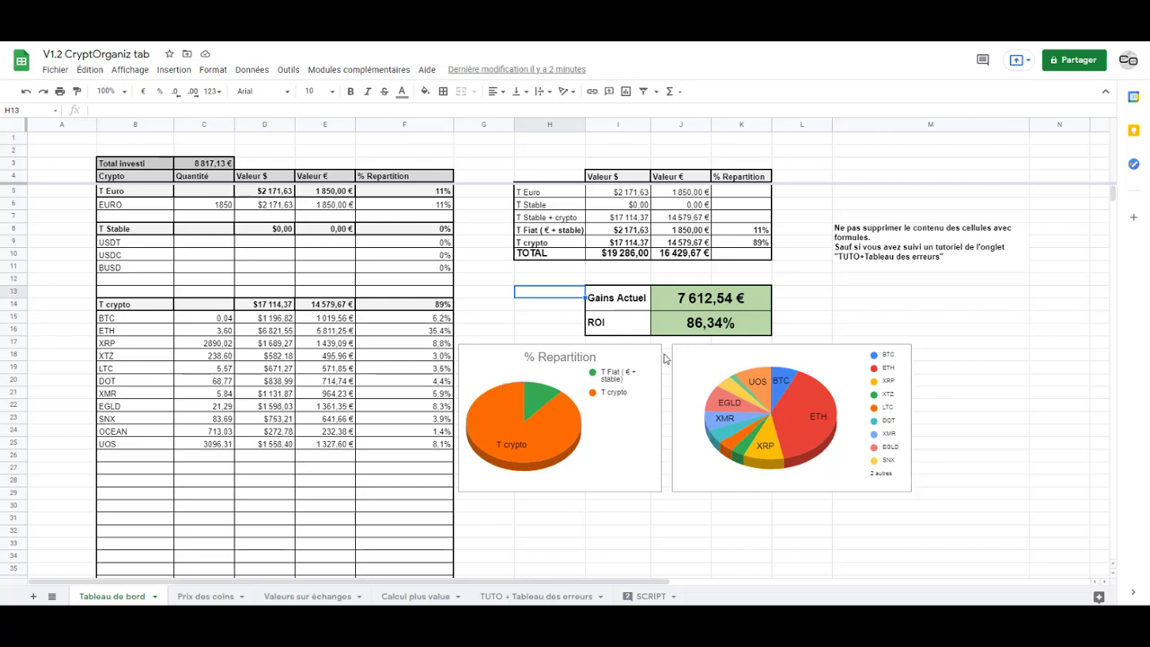
pyautogui.click(551, 306)
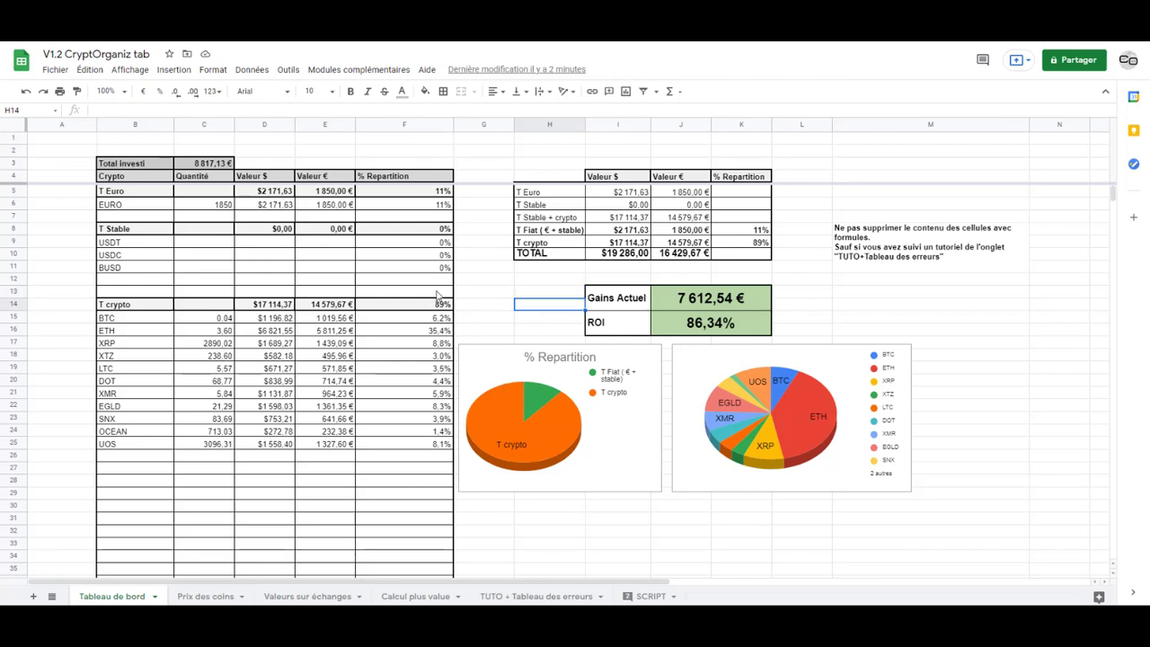
pyautogui.click(205, 598)
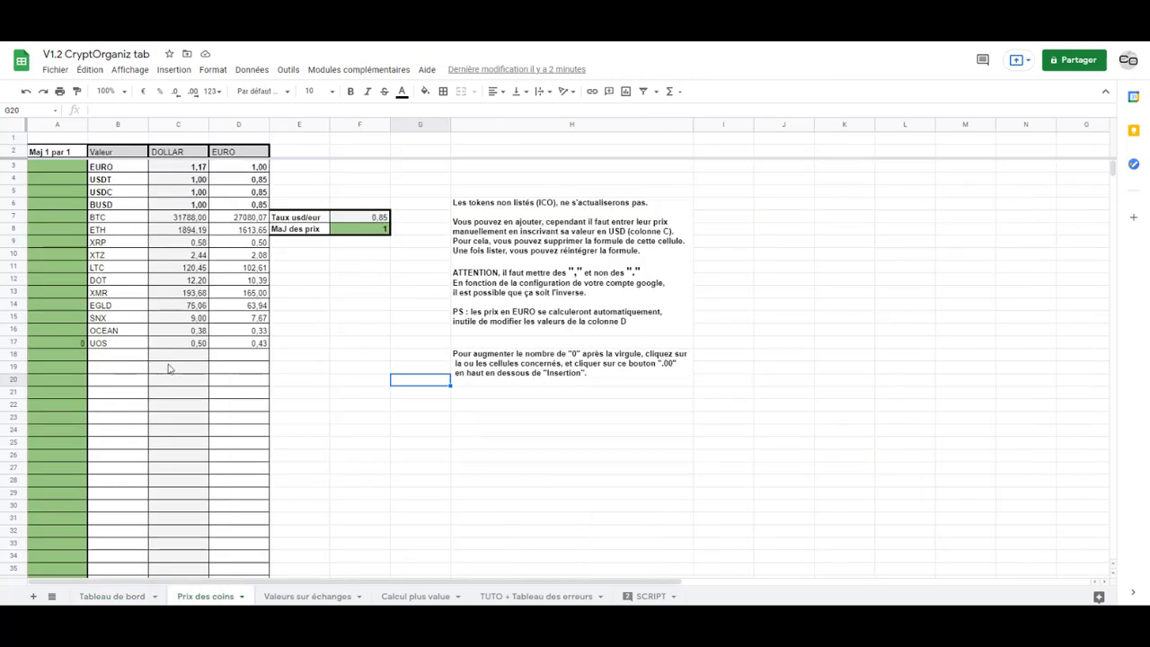
pyautogui.write('aave')
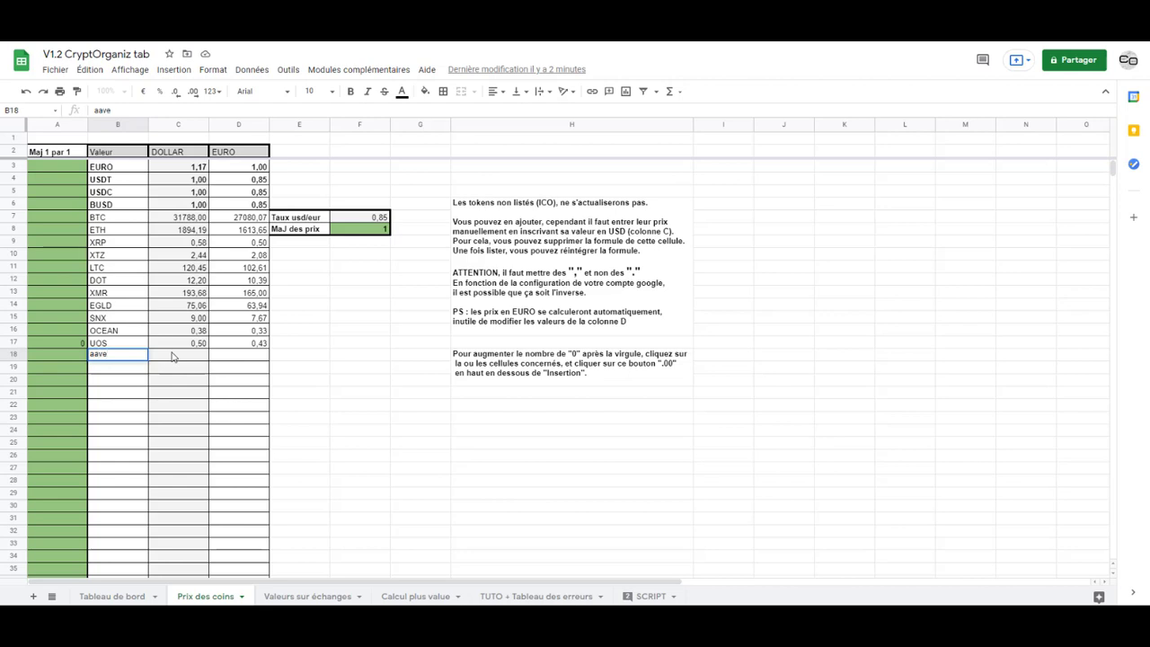
pyautogui.press('Return')
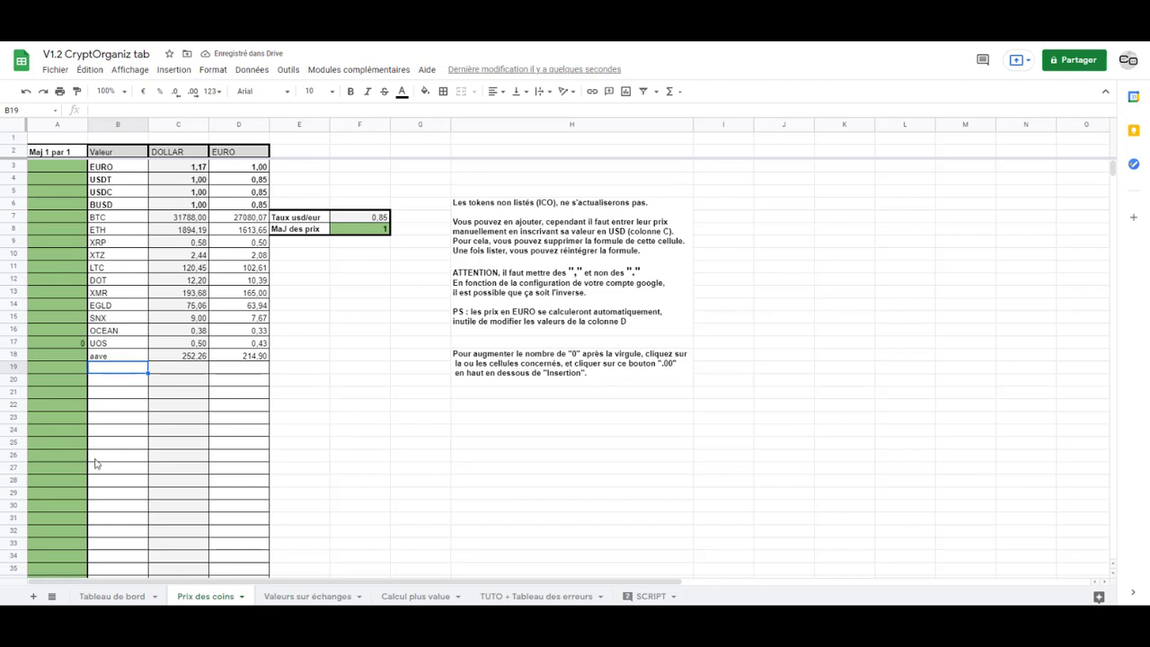
# Step: Examine how the new aave row carries over to the "Valeurs sur échanges" and "Tableau de bord" sheets
pyautogui.scroll(-3, 176, 481)
pyautogui.scroll(4, 176, 481)
pyautogui.click(100, 596)
pyautogui.hotkey('ctrl', 'shift', 'pagedown')
pyautogui.hotkey('ctrl', 'shift', 'pagedown')
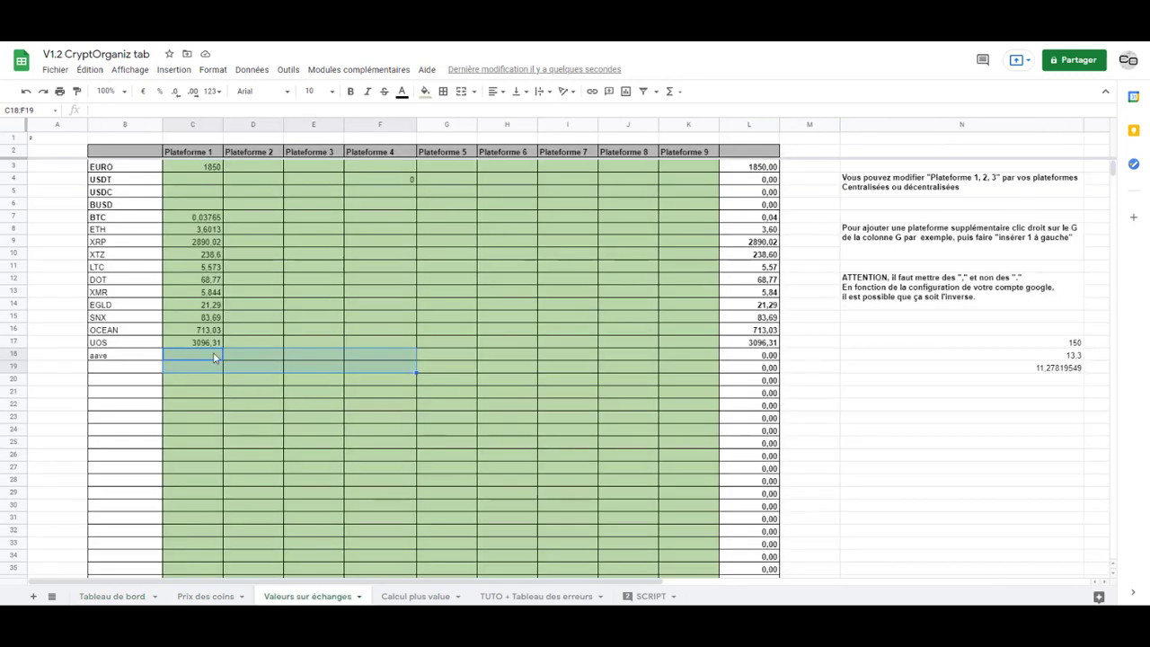
pyautogui.click(217, 358)
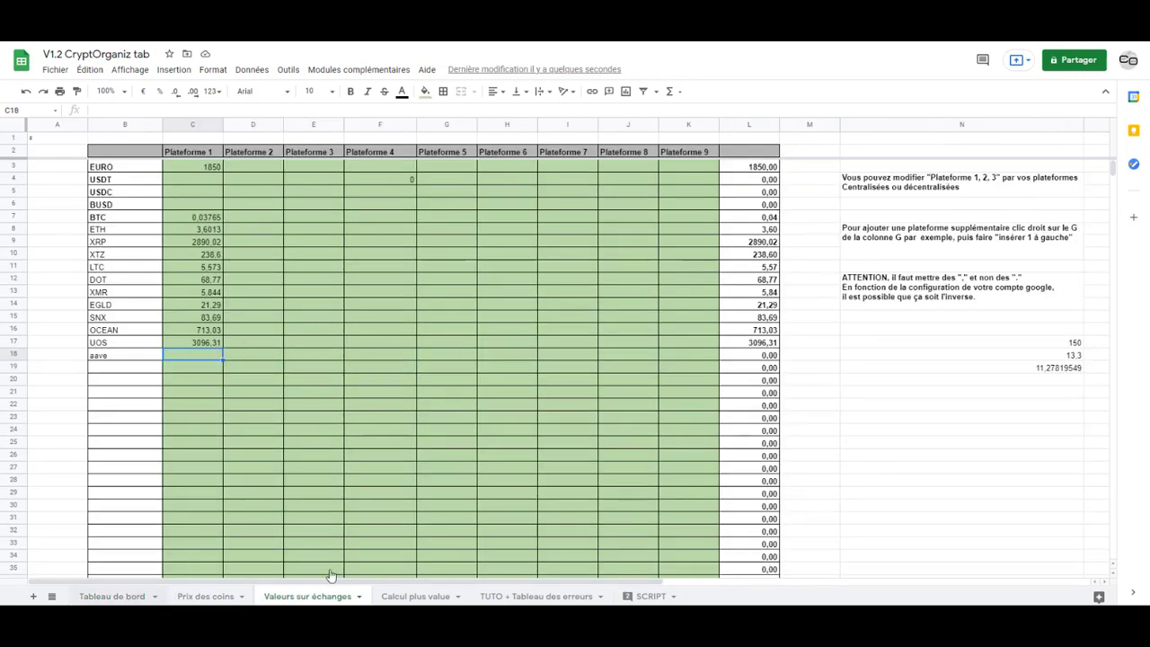
pyautogui.hotkey('ctrl', 'shift', 'pageup')
pyautogui.hotkey('ctrl', 'shift', 'pageup')
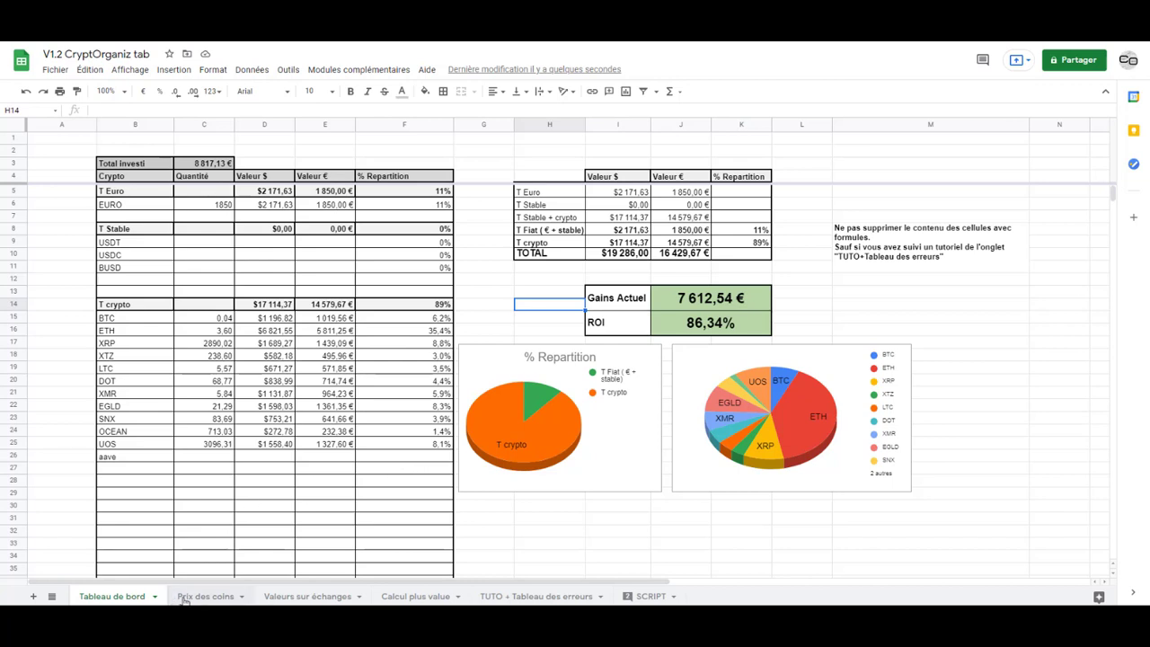
pyautogui.click(124, 469)
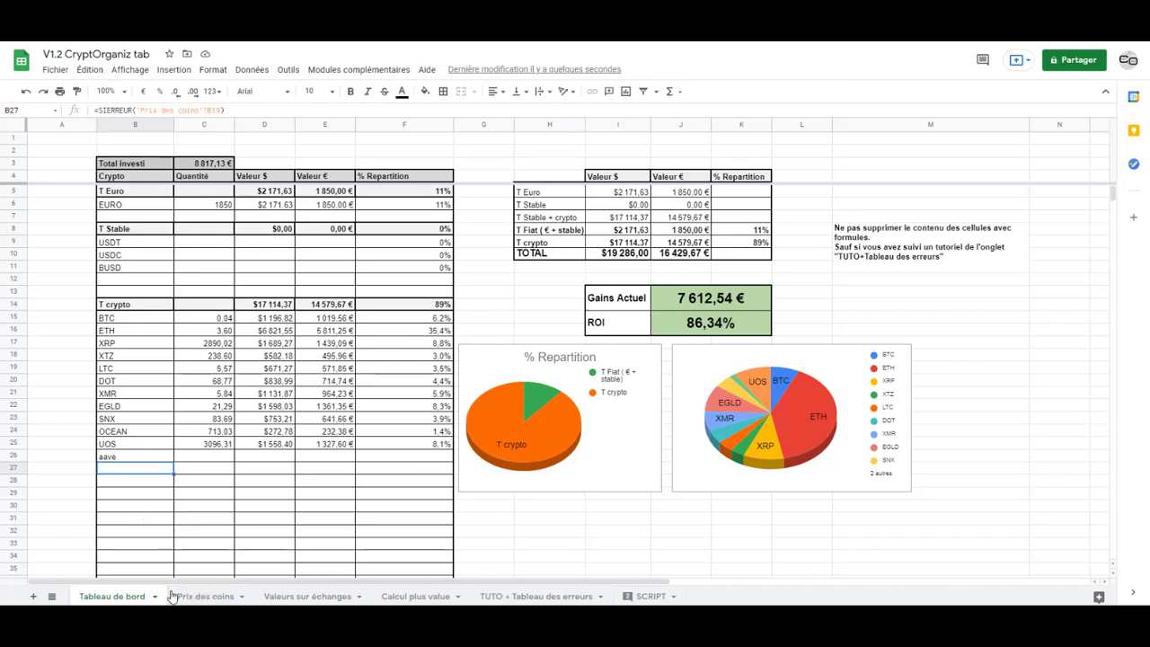
pyautogui.hotkey('ctrl', 'shift', 'pagedown')
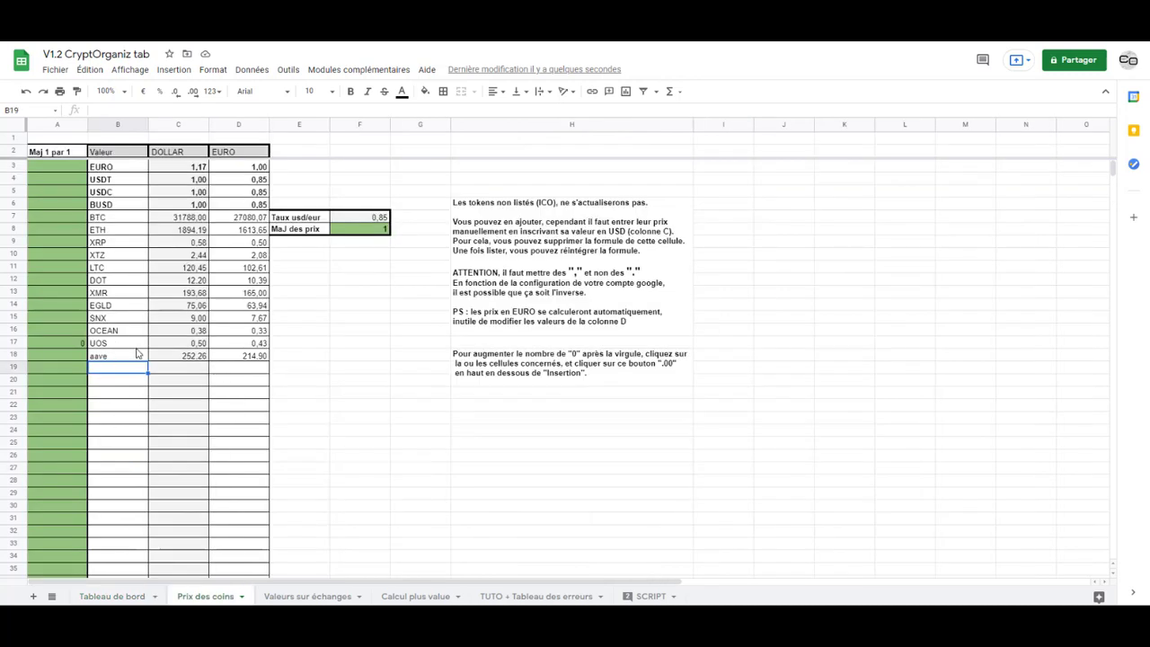
# Step: Enter aave holdings of 0,1 on Plateforme 1 and 0,8 on Plateforme 3 in the "Valeurs sur échanges" sheet
pyautogui.click(292, 595)
pyautogui.write('0')
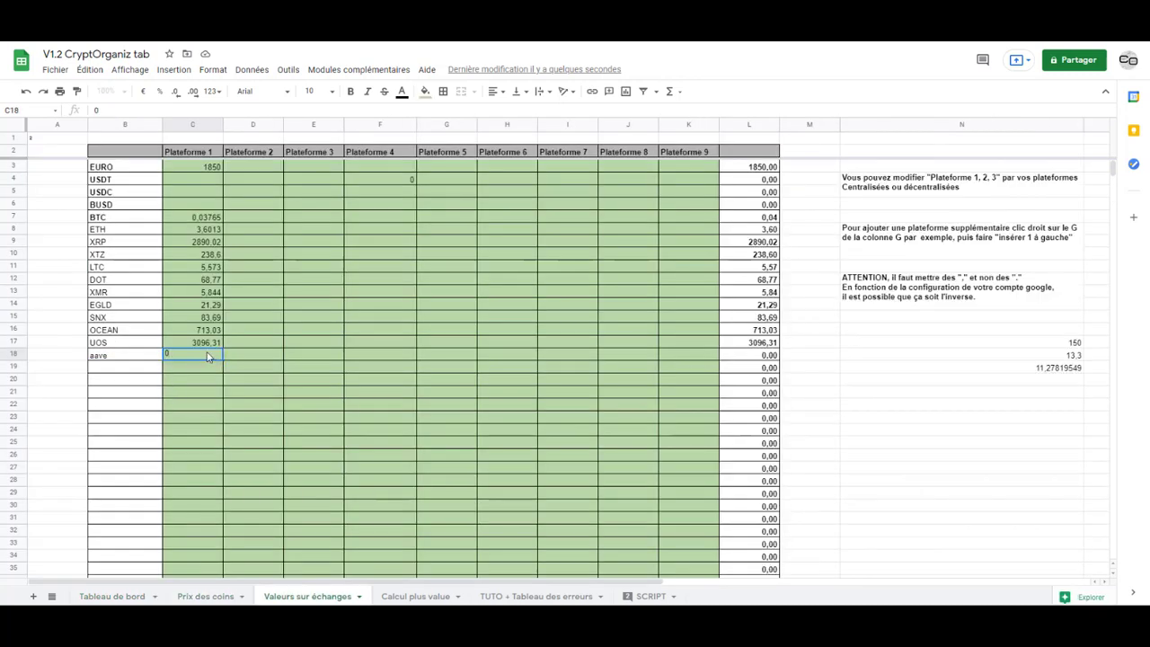
pyautogui.write(',1')
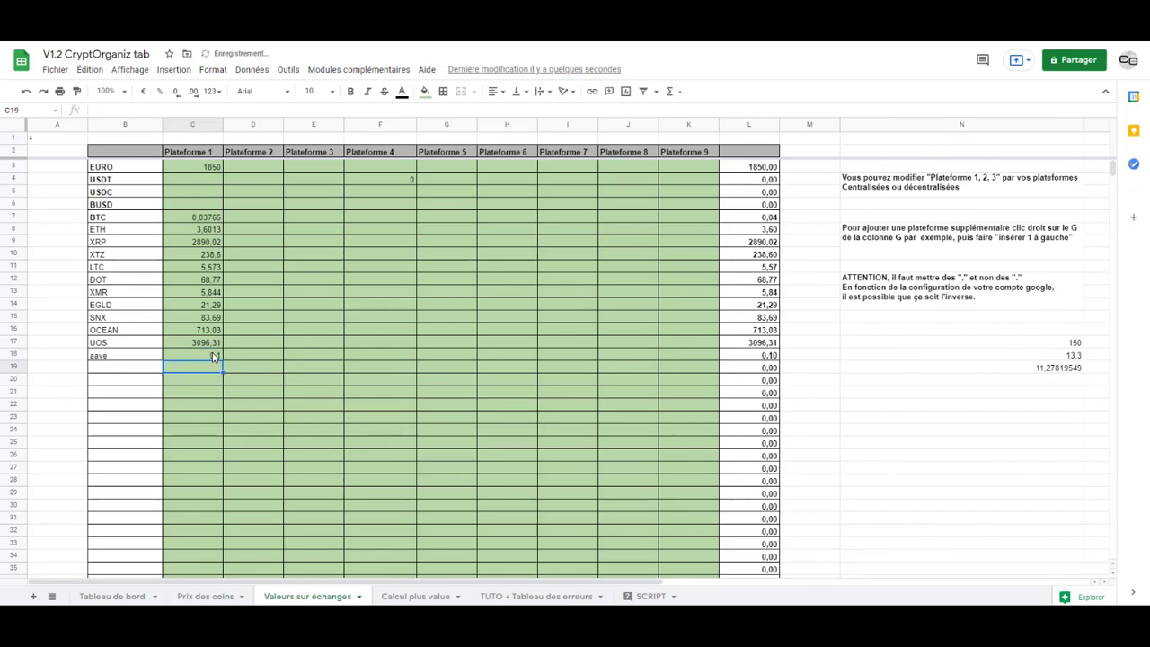
pyautogui.click(274, 357)
pyautogui.click(303, 356)
pyautogui.write('0,8')
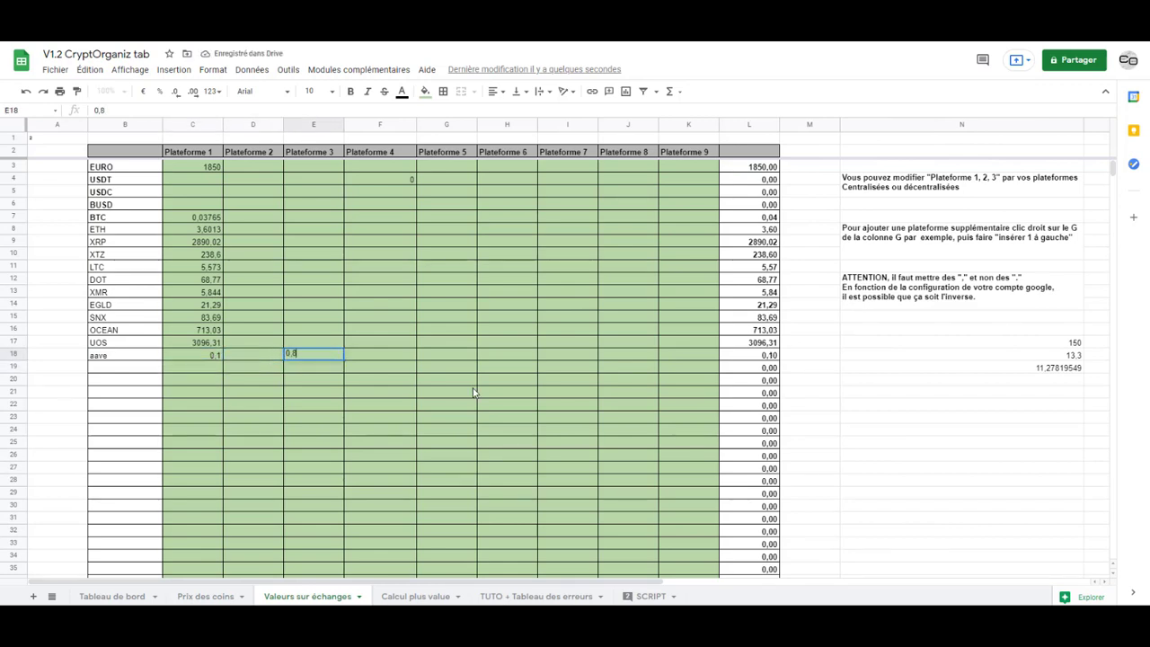
pyautogui.press('Return')
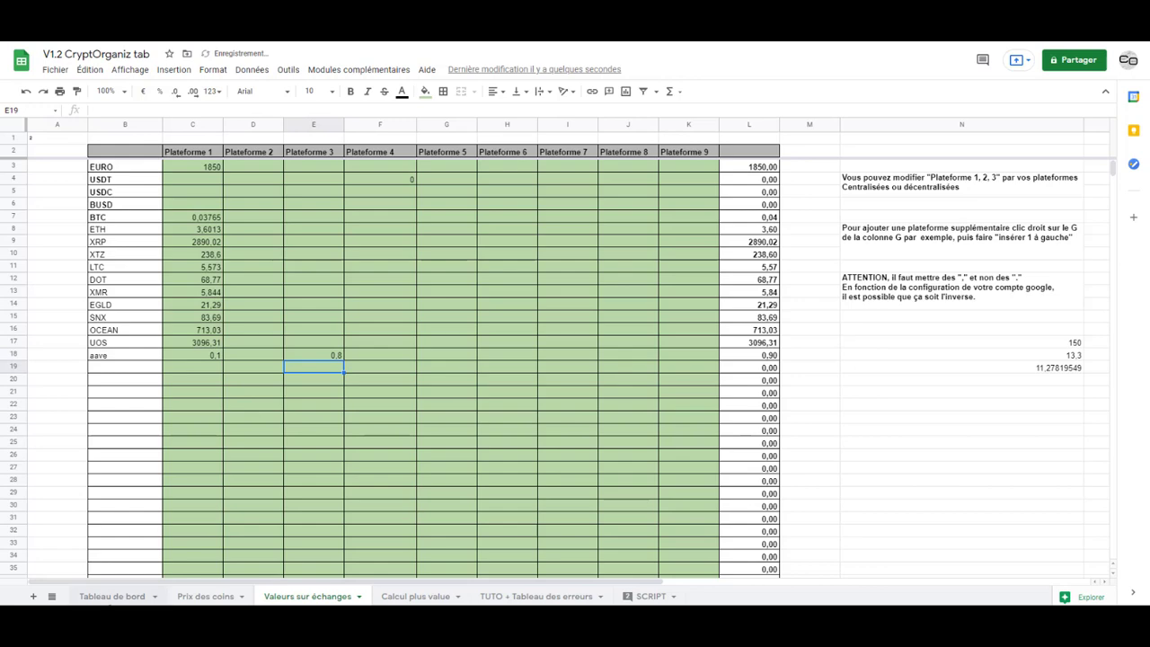
# Step: Examine the aave row's quantity, values and share on the "Tableau de bord" sheet, and the source of Total investi
pyautogui.hotkey('ctrl', 'shift', 'pageup')
pyautogui.hotkey('ctrl', 'shift', 'pageup')
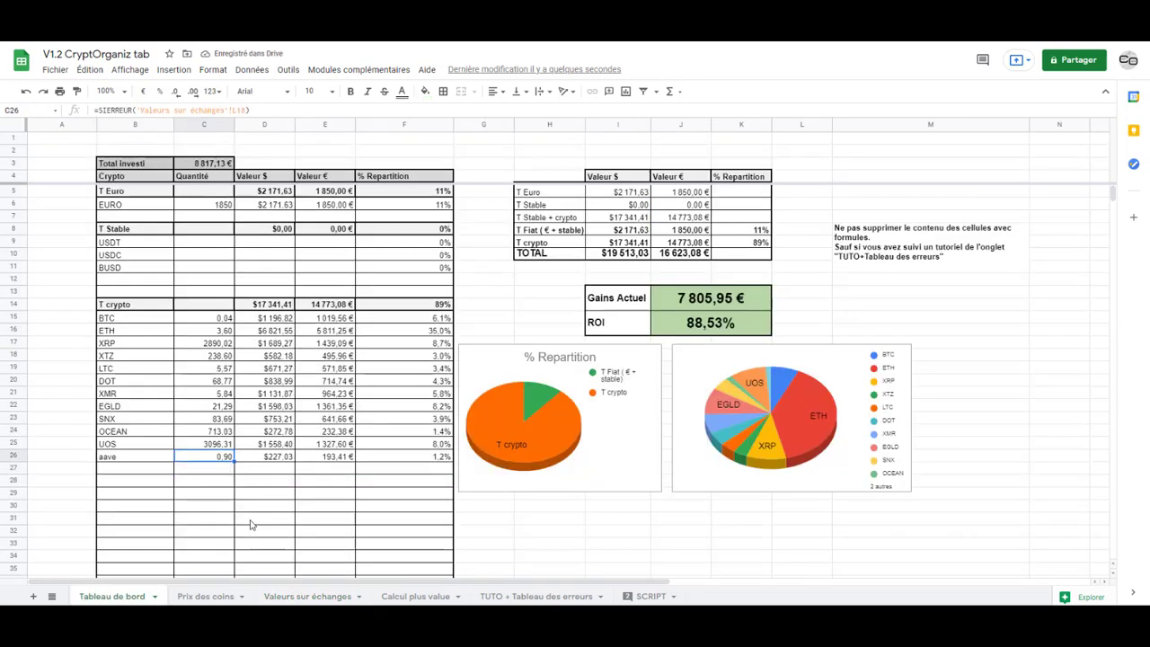
pyautogui.click(276, 459)
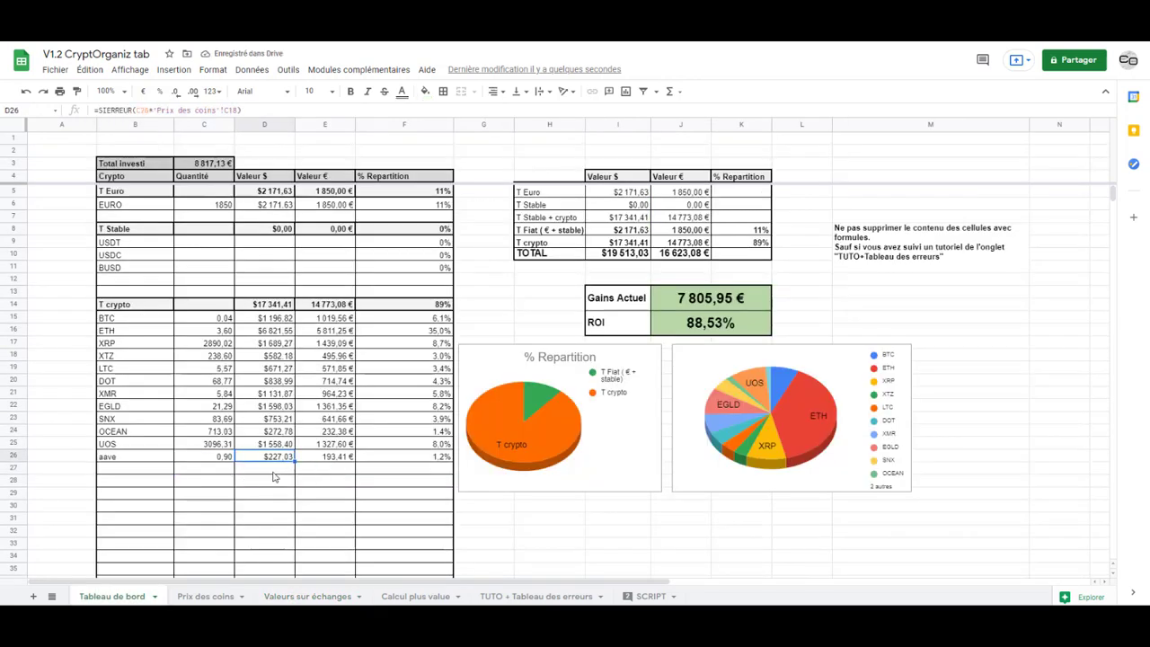
pyautogui.press('Right')
pyautogui.press('Right')
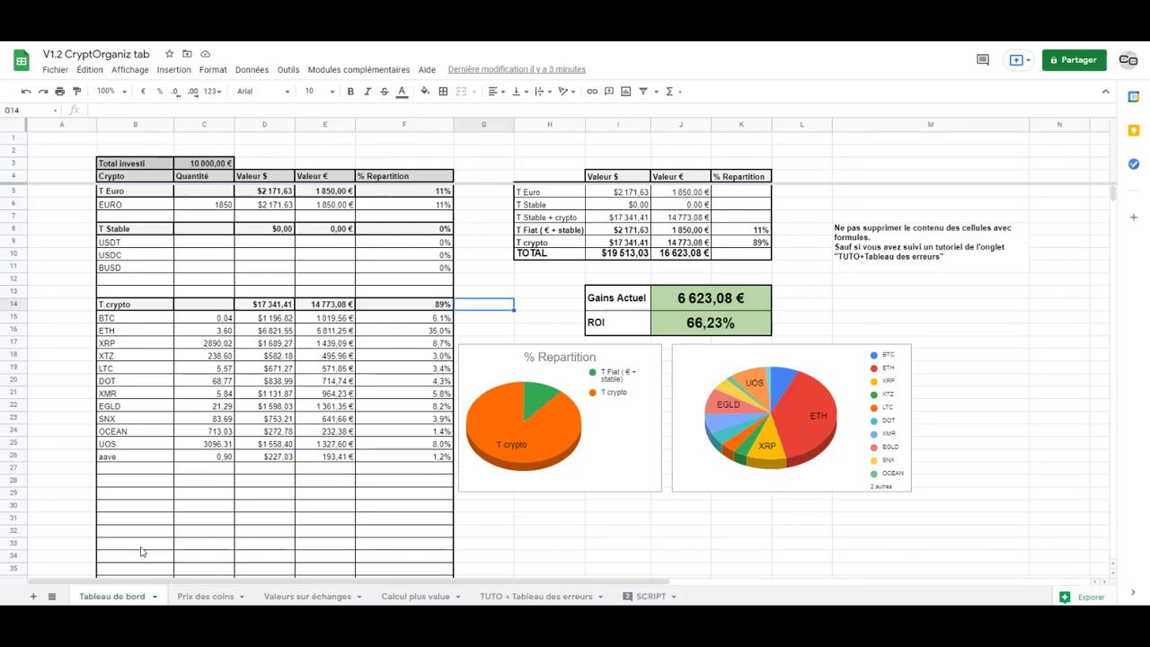
pyautogui.scroll(-3, 431, 465)
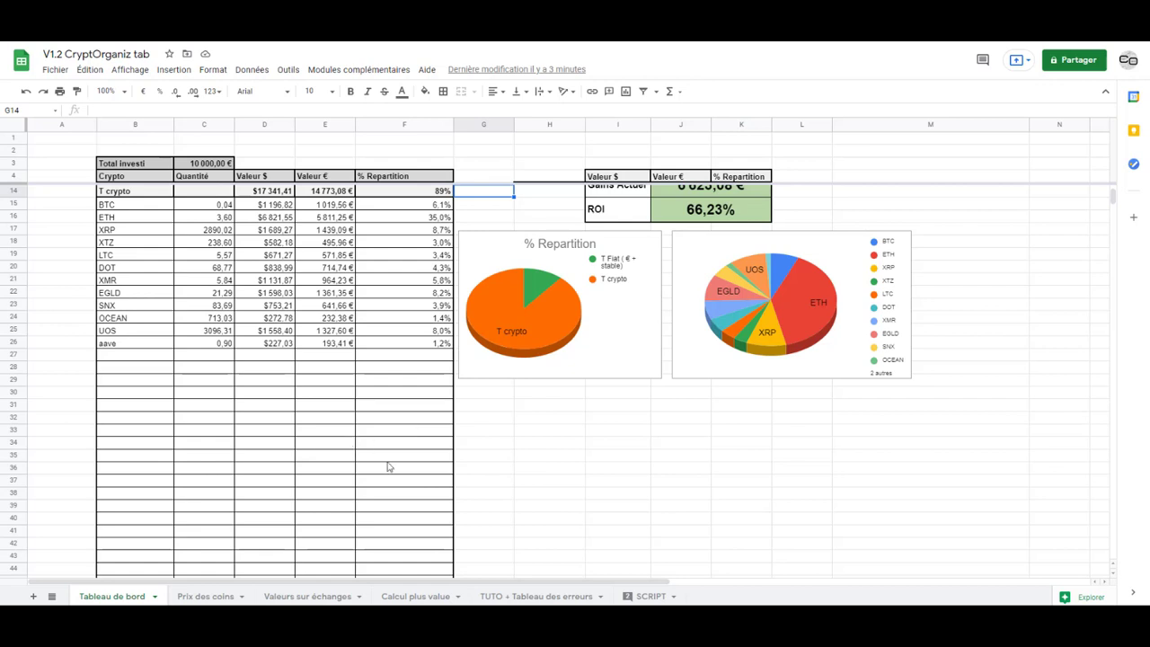
pyautogui.scroll(3, 369, 451)
pyautogui.click(497, 267)
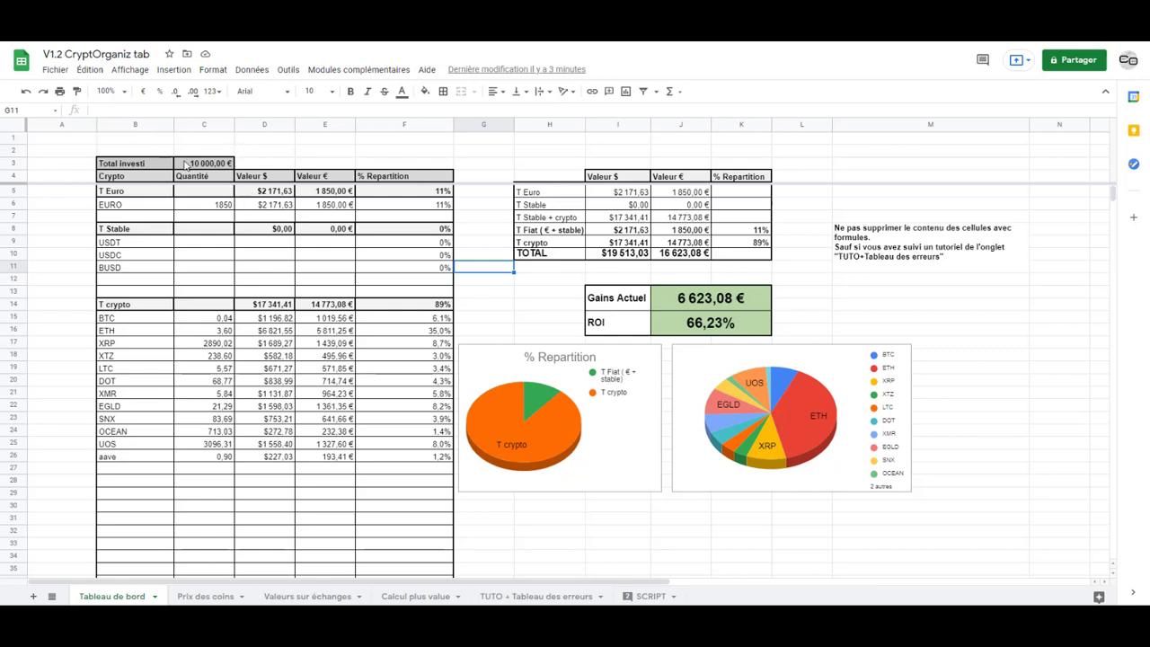
pyautogui.click(213, 166)
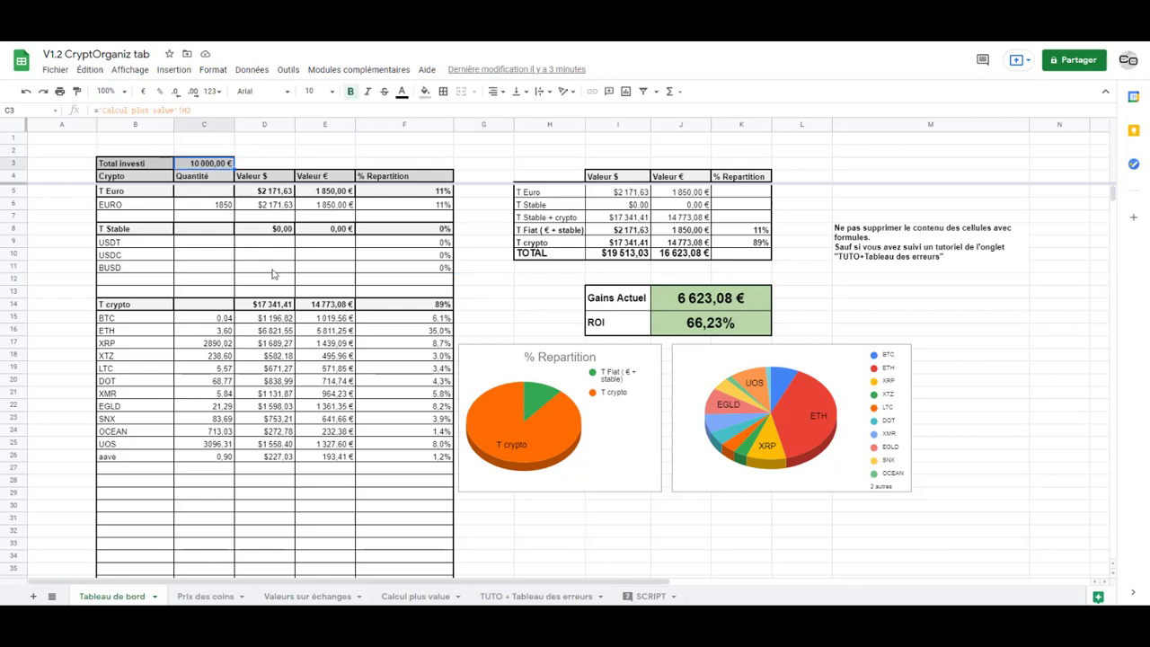
# Step: Record an "Achat" operation with a Montant Achat of 2000 € in row 7 of the "Calcul plus value" sheet
pyautogui.click(385, 599)
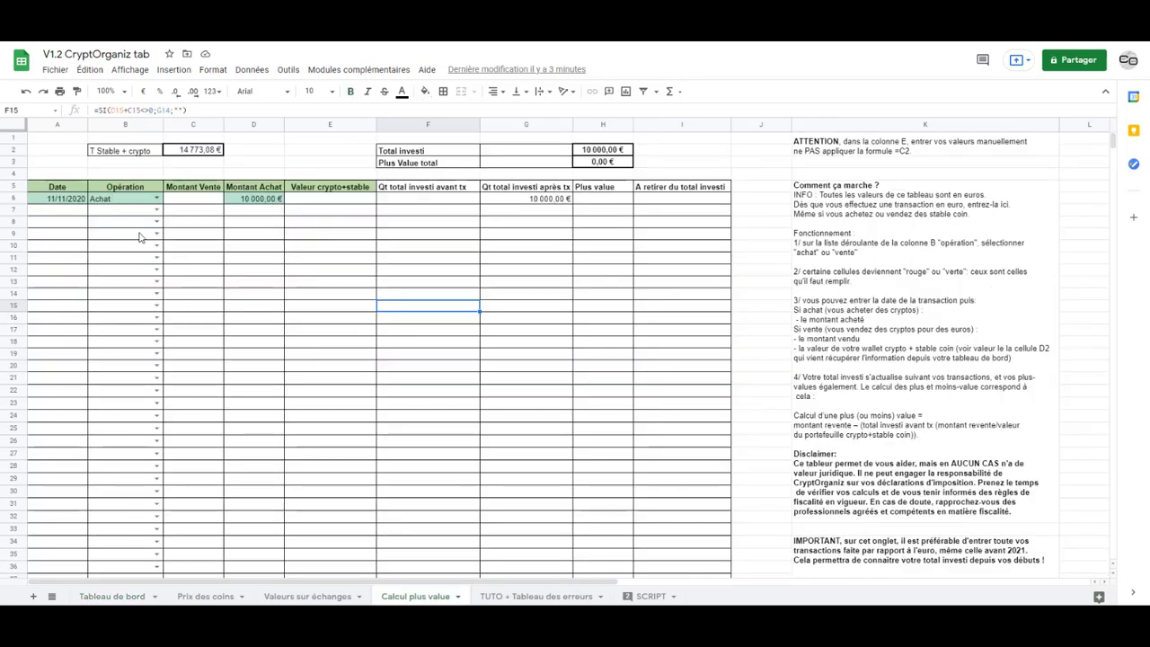
pyautogui.click(140, 237)
pyautogui.click(156, 210)
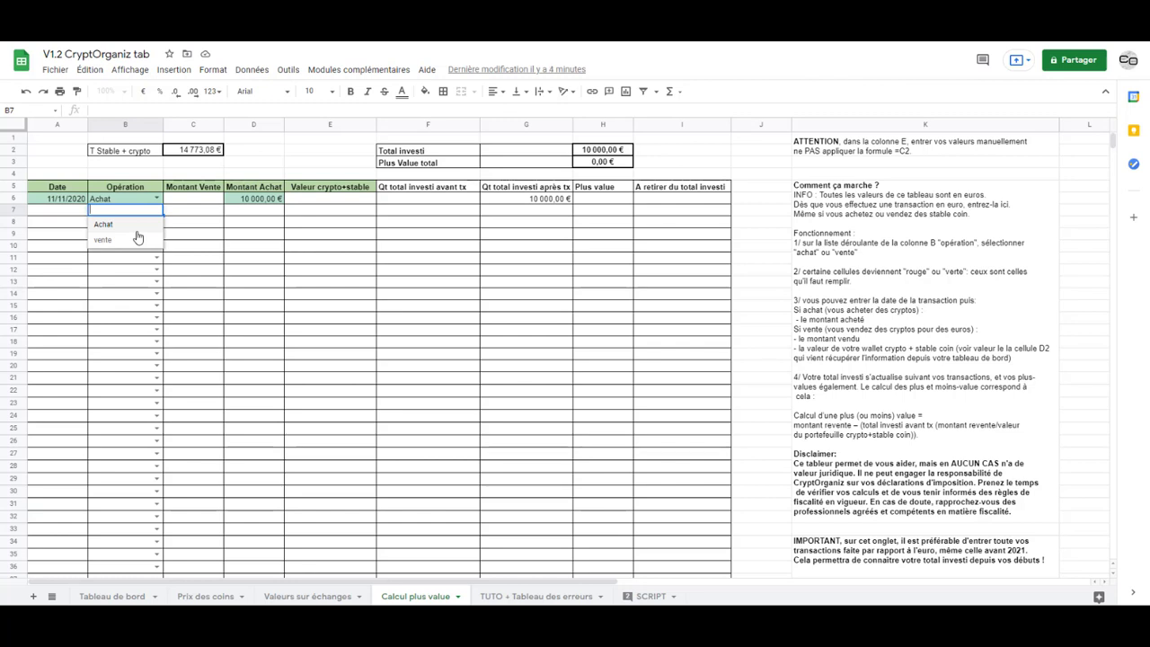
pyautogui.click(266, 213)
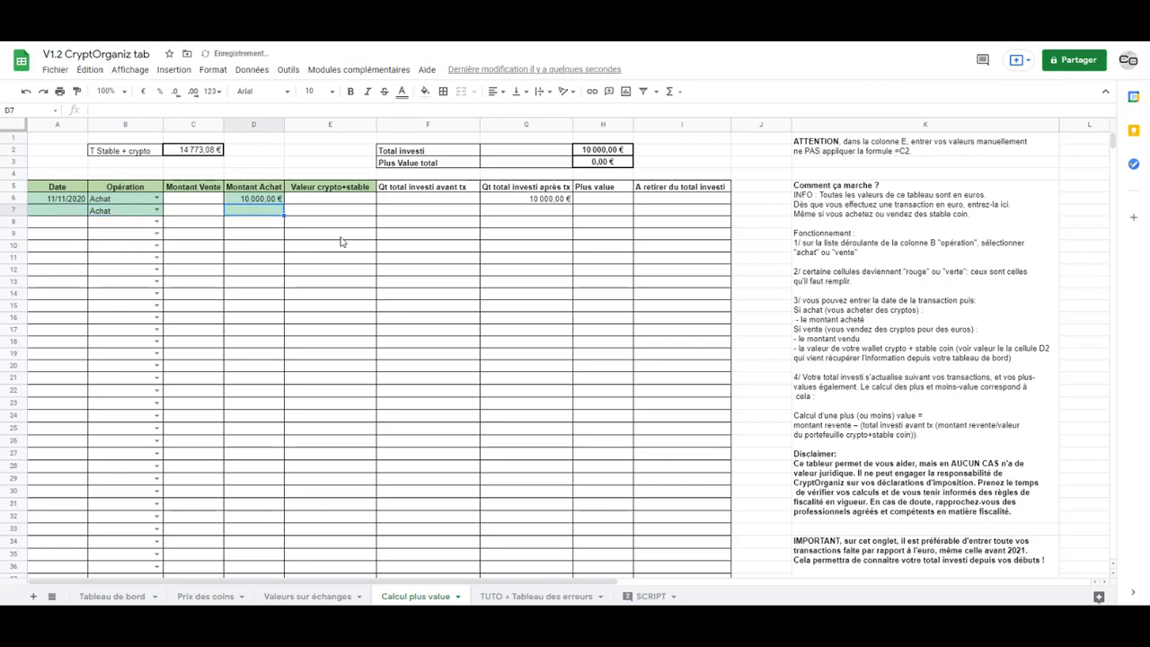
pyautogui.write('2000')
pyautogui.press('Return')
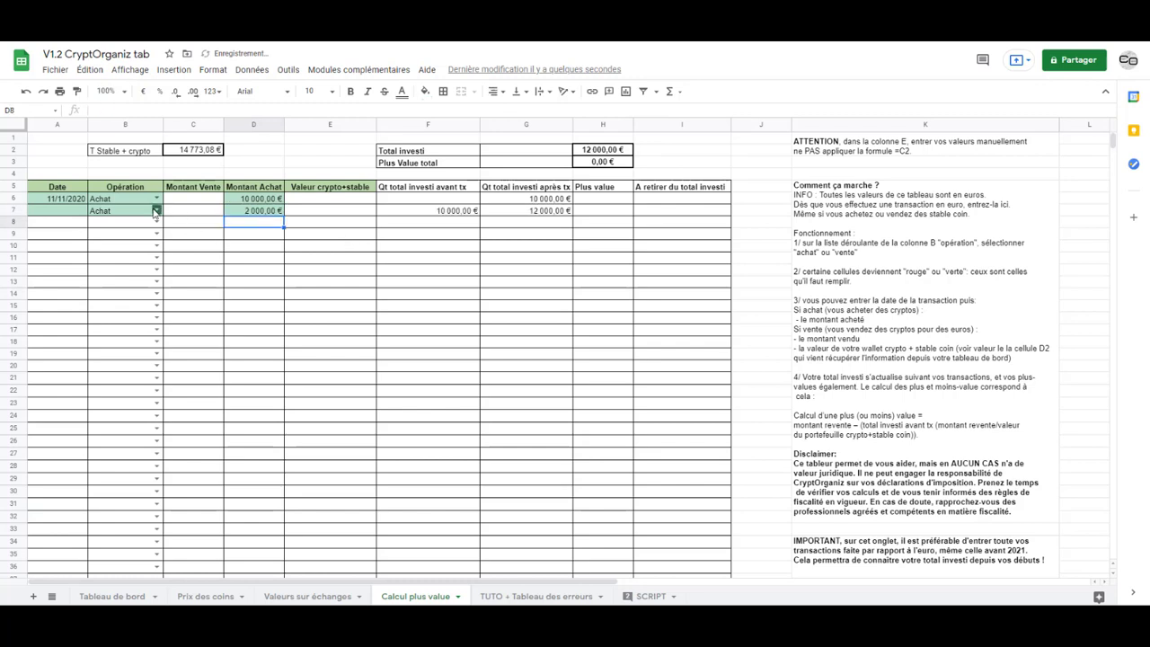
pyautogui.click(82, 214)
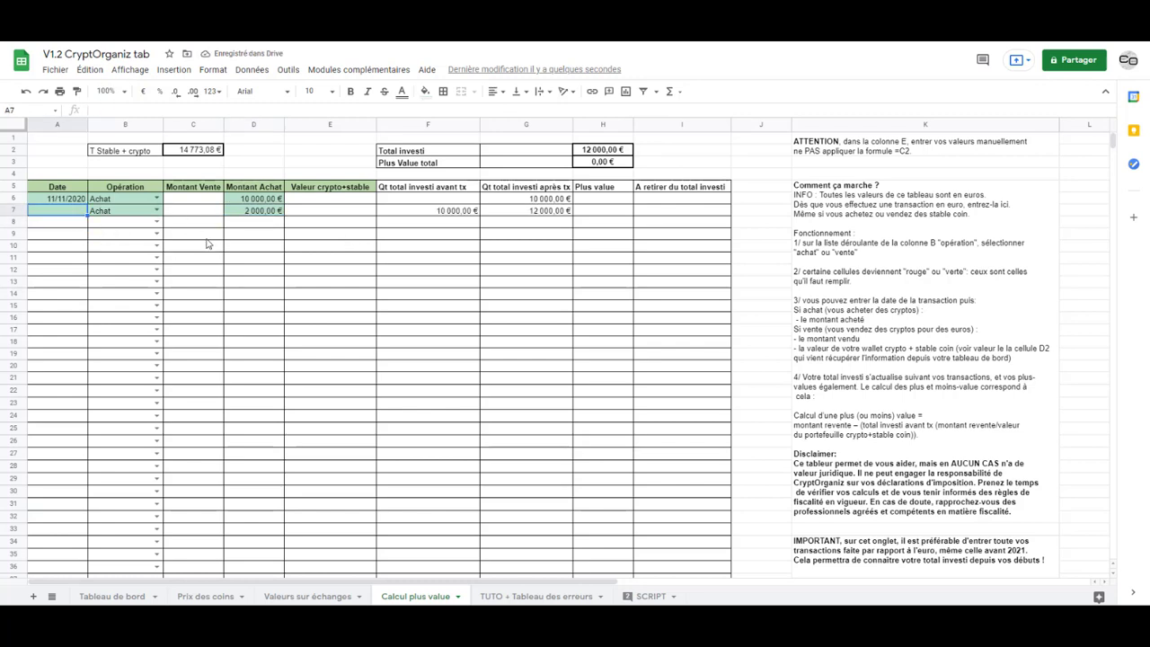
# Step: Record a "vente" operation with a Montant Vente of 2000 € in row 8
pyautogui.click(157, 221)
pyautogui.click(108, 244)
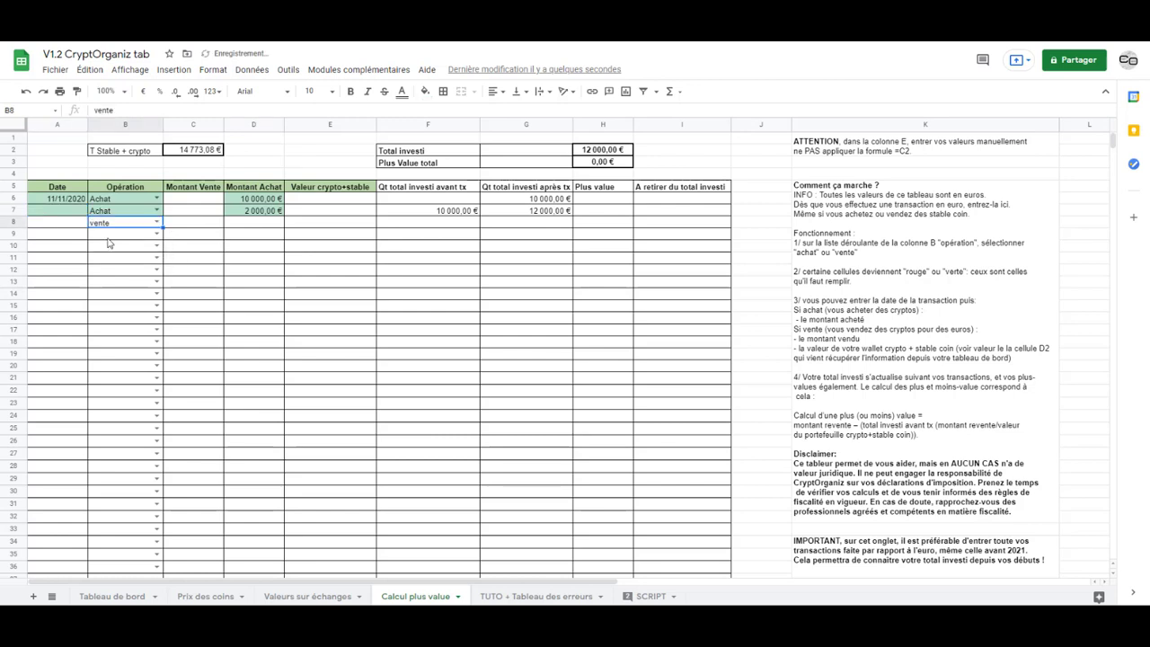
pyautogui.press('Tab')
pyautogui.write('2000')
pyautogui.press('Return')
# Step: Set the sale's "Valeur crypto+stable" in row 8 to 14773 €
pyautogui.click(293, 227)
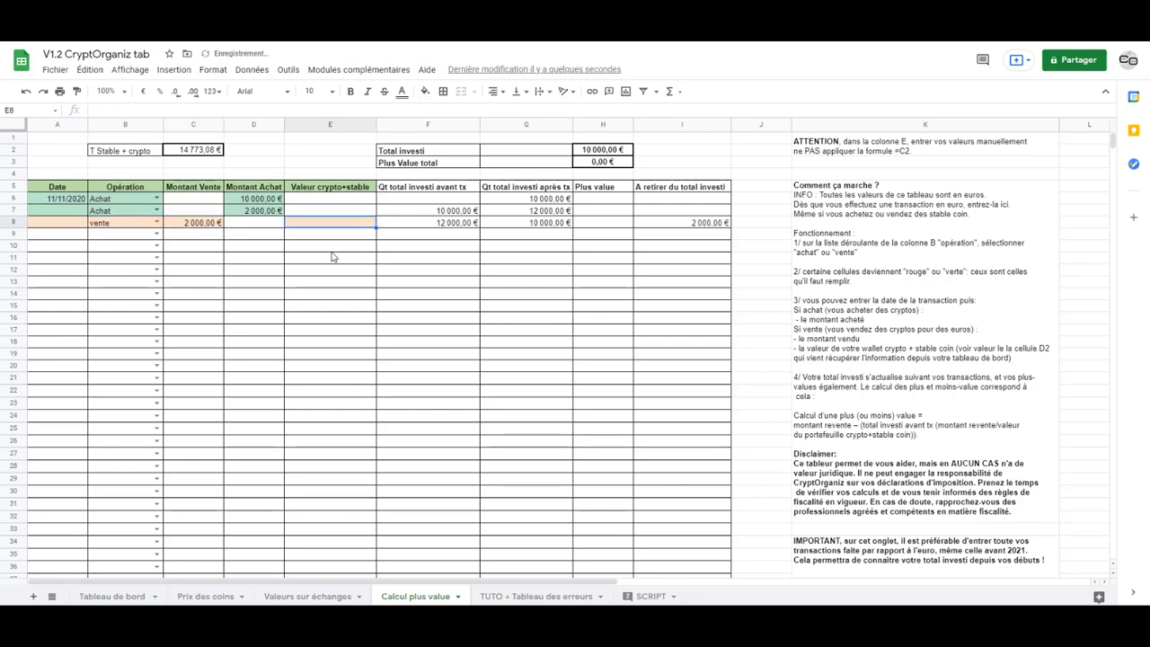
pyautogui.write('14773$')
pyautogui.press('Return')
pyautogui.click(354, 223)
pyautogui.click(137, 110)
pyautogui.press('Return')
# Step: Review the portfolio value and capital gain cells in "Calcul plus value", and consult the "TUTO + Tableau des erreurs" sheet
pyautogui.click(189, 151)
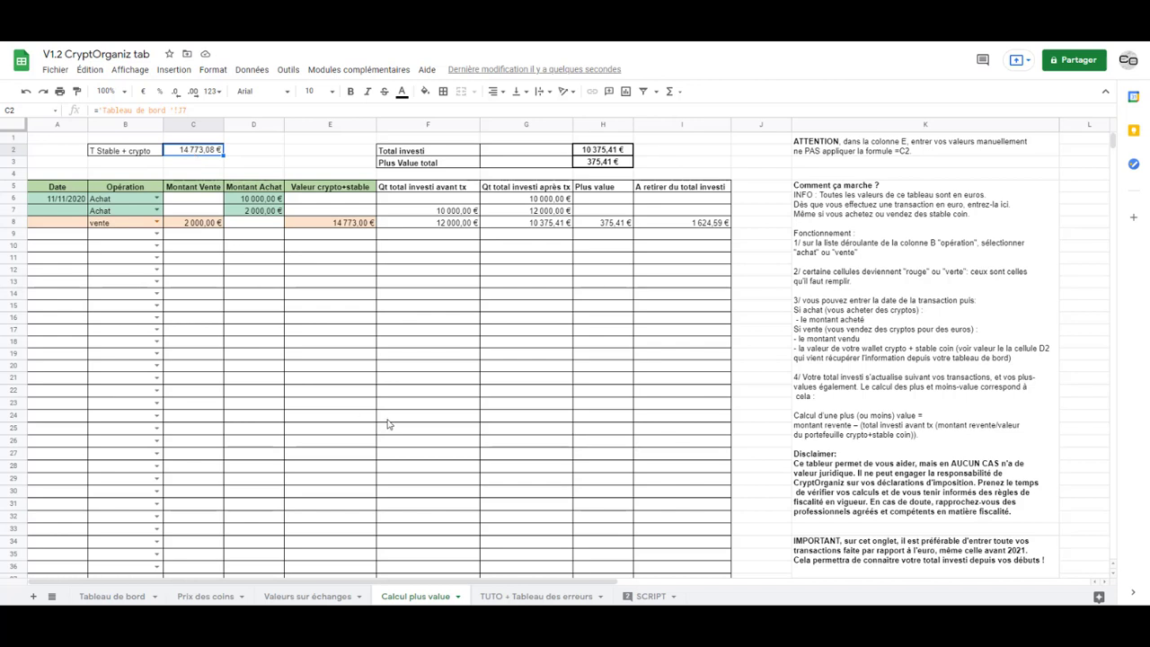
pyautogui.click(582, 224)
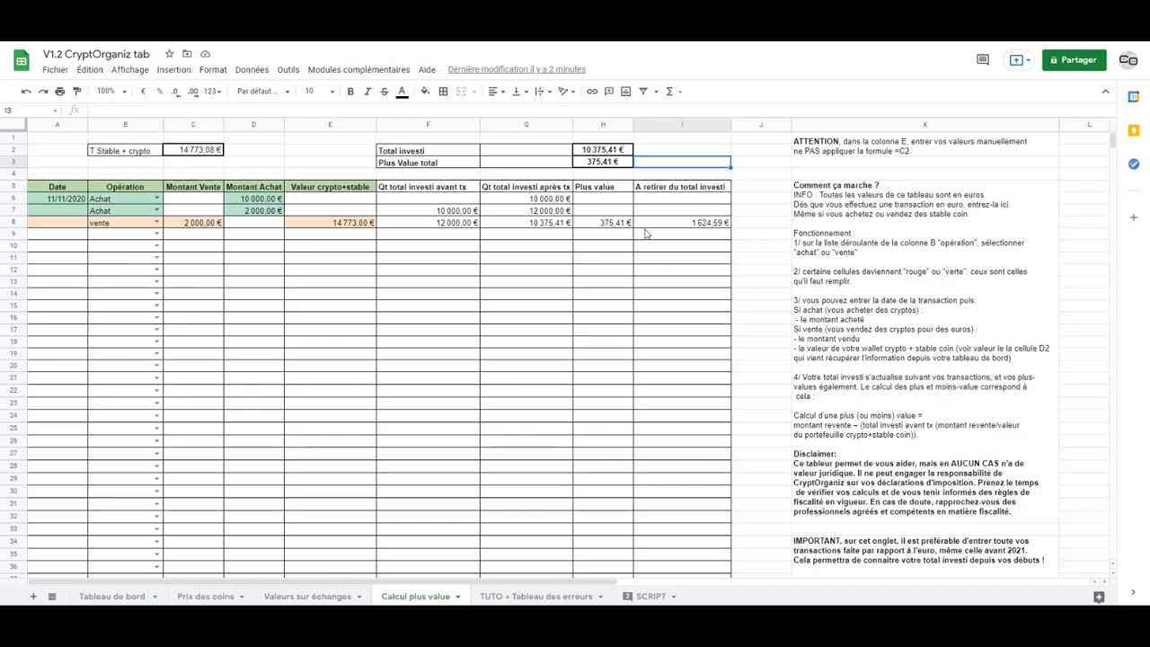
pyautogui.press('Left')
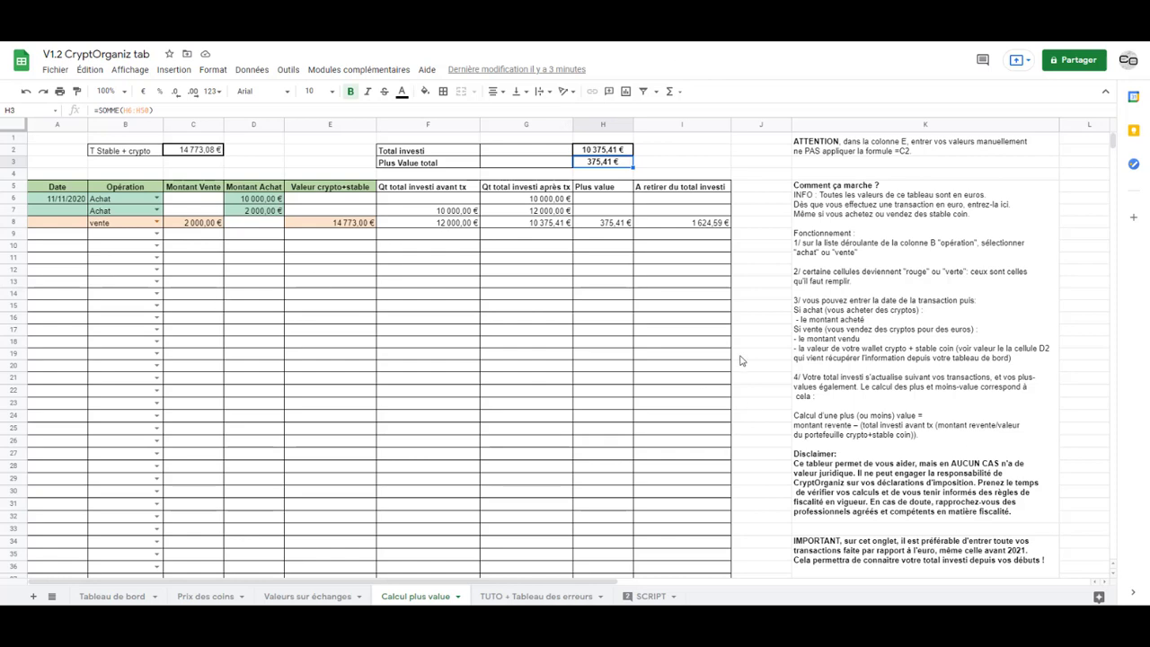
pyautogui.click(514, 597)
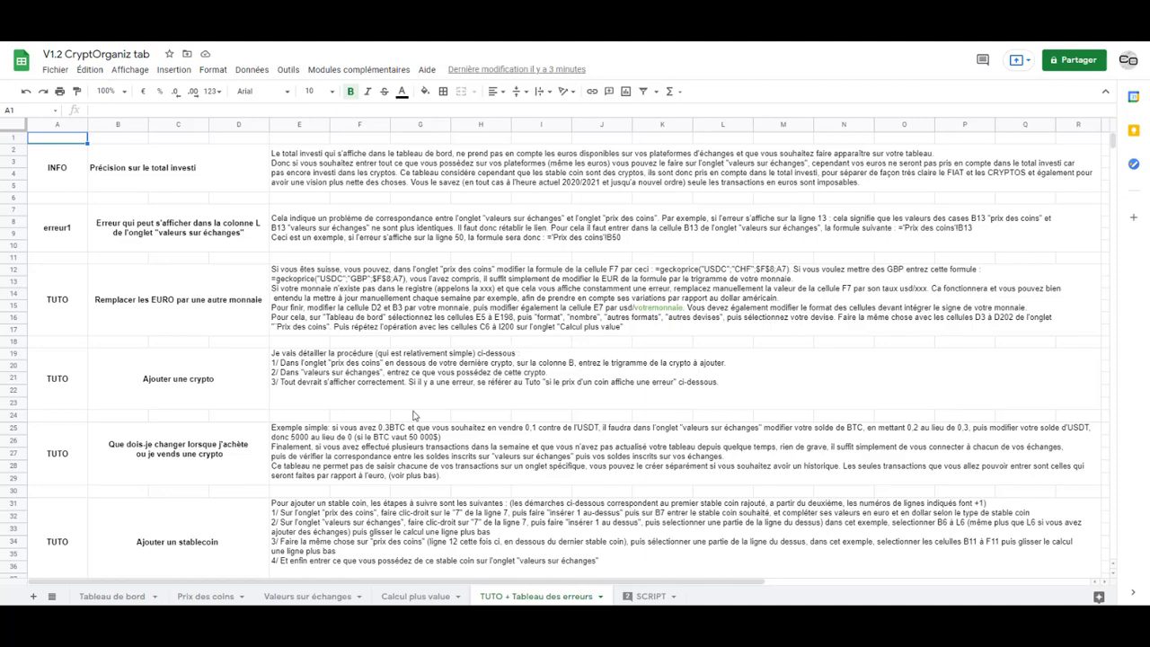
pyautogui.scroll(-3, 442, 448)
pyautogui.click(421, 598)
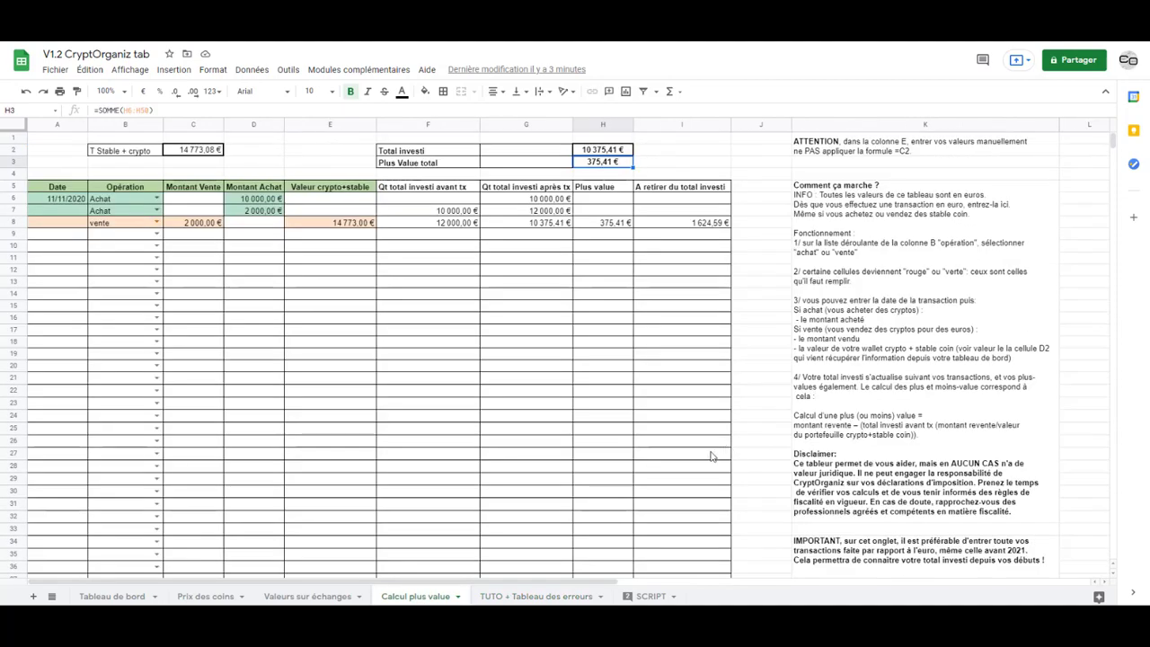
# Step: Read through the tutorial and the entries on invested total and contact help in the "TUTO + Tableau des erreurs" sheet
pyautogui.click(536, 598)
pyautogui.scroll(-3, 435, 415)
pyautogui.scroll(-3, 435, 415)
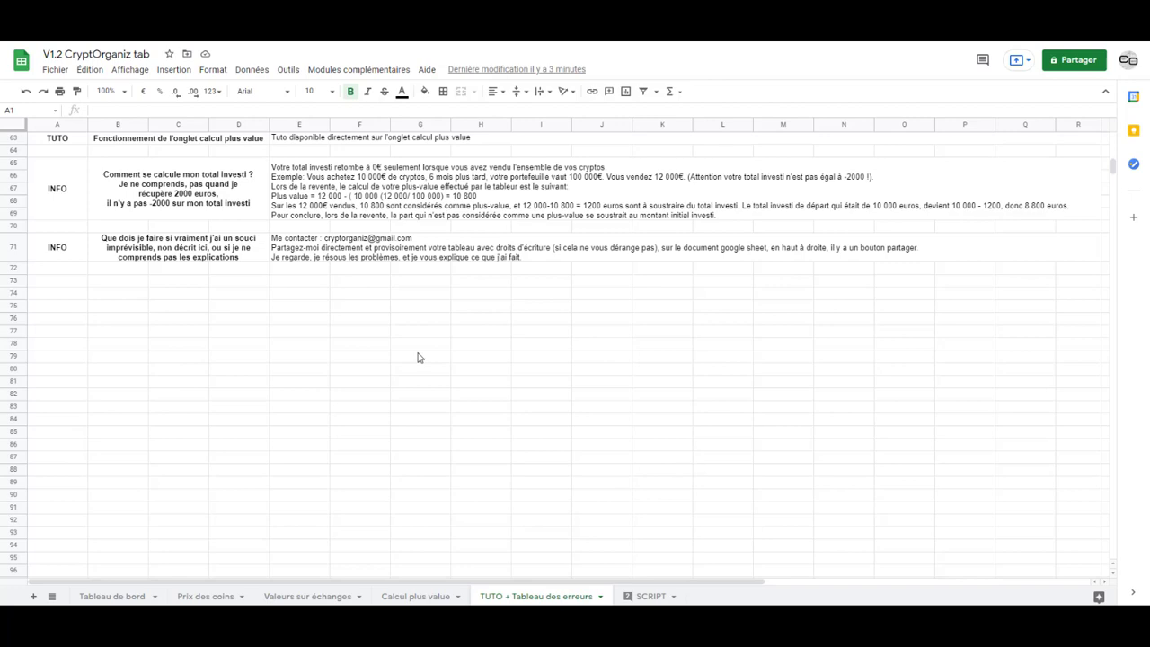
pyautogui.scroll(15, 428, 357)
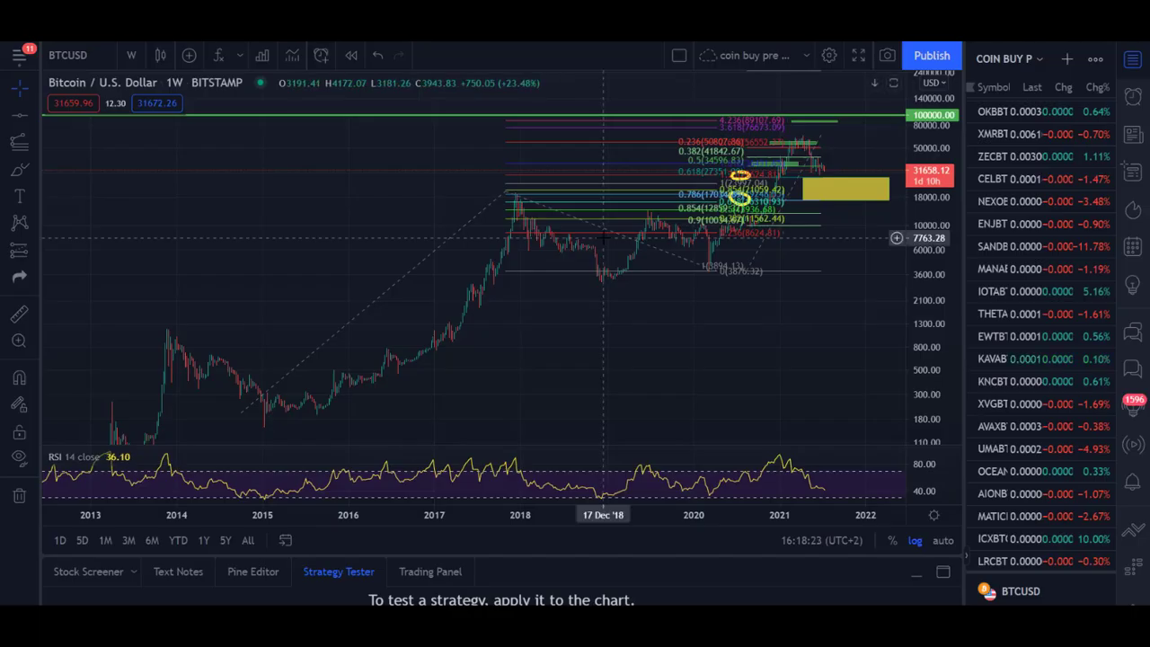
# Step: On the TradingView BTCUSD weekly chart, move the Fibonacci extension's first anchor slightly lower, to about late September 2014
pyautogui.moveTo(678, 380); pyautogui.dragTo(642, 380)
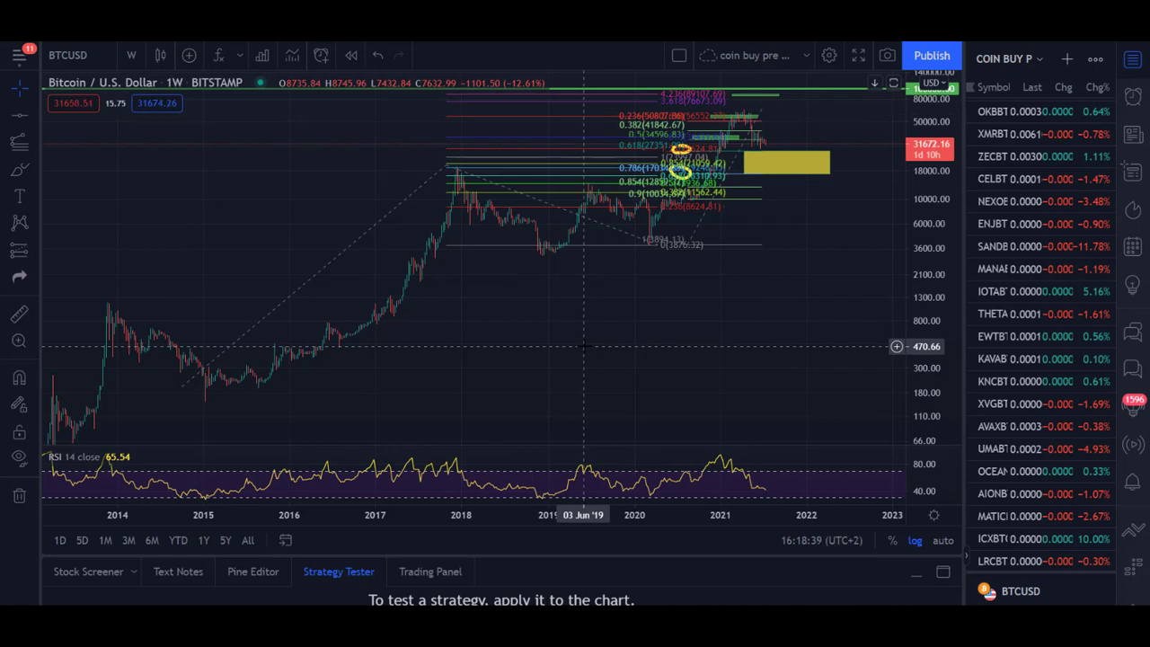
pyautogui.click(180, 391)
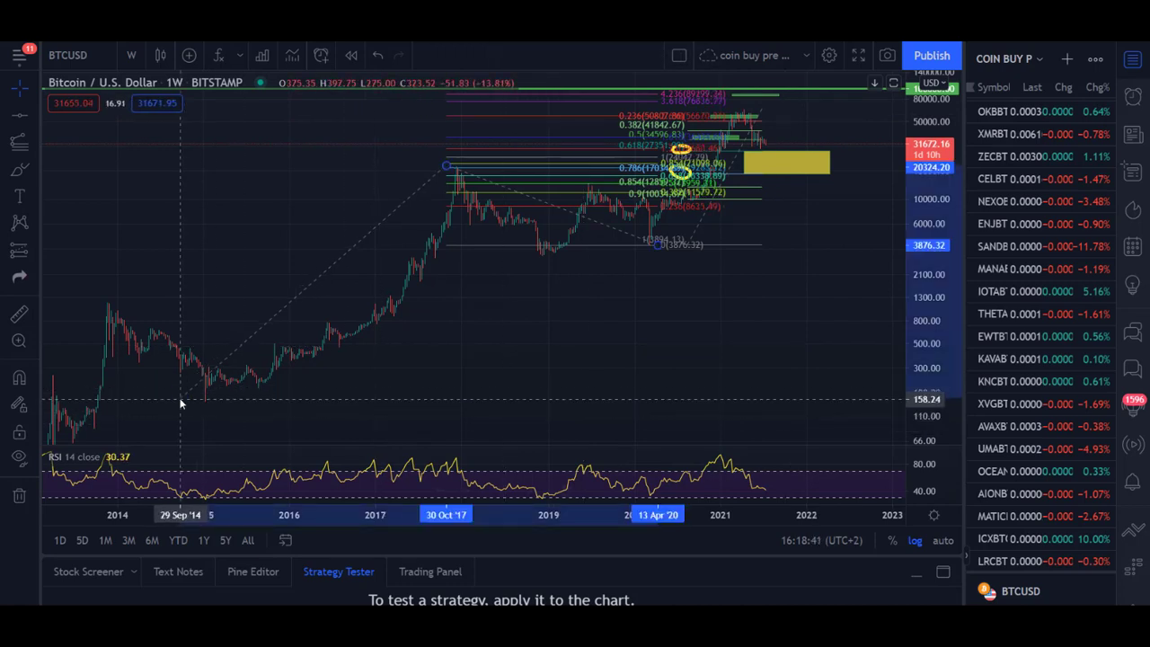
pyautogui.moveTo(179, 404); pyautogui.dragTo(203, 396)
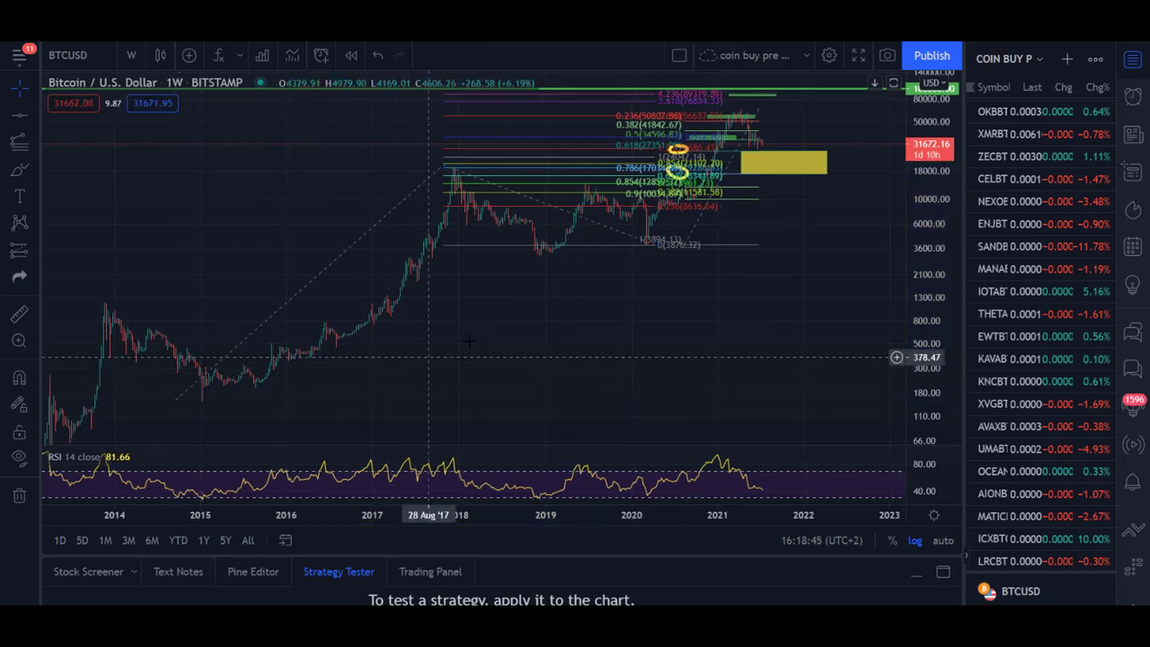
# Step: Examine the Fibonacci extension levels against the green zones, the yellow zone and the 100000 line on the BTCUSD chart
pyautogui.moveTo(459, 369); pyautogui.dragTo(424, 268)
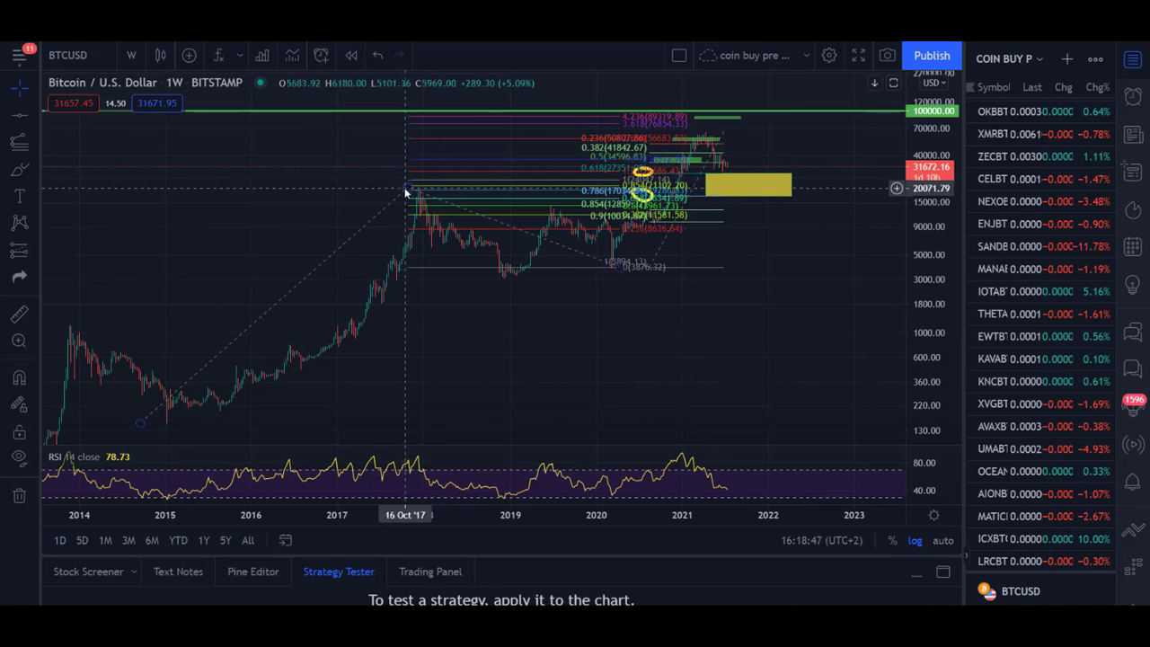
pyautogui.moveTo(504, 279); pyautogui.dragTo(876, 314)
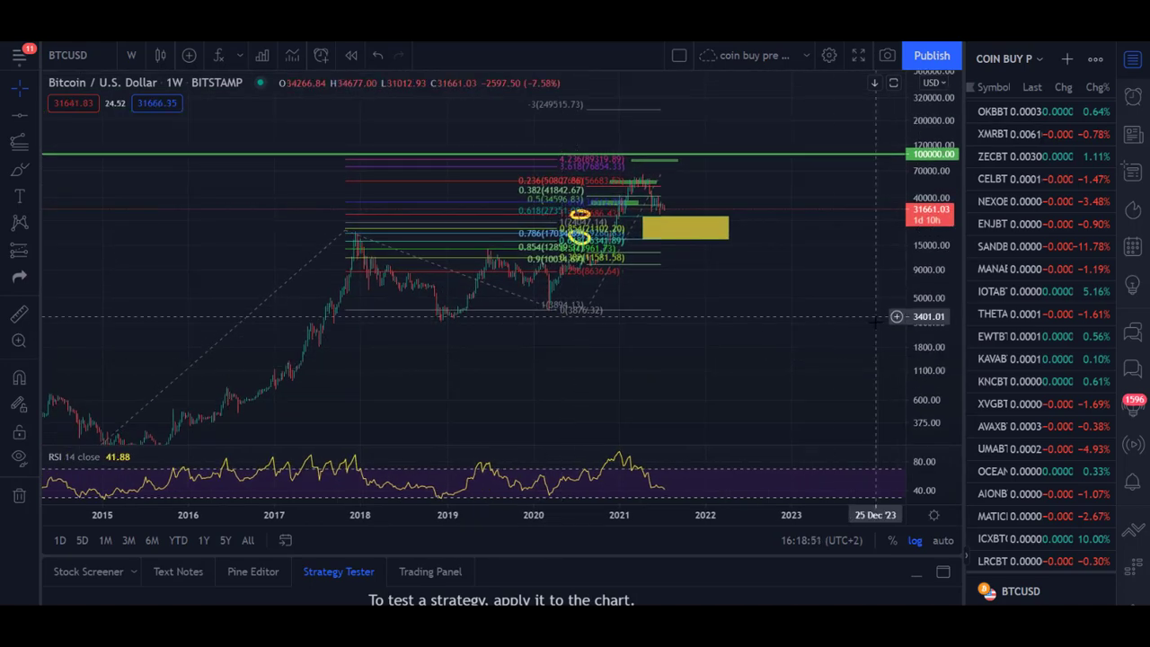
pyautogui.scroll(5, 876, 314)
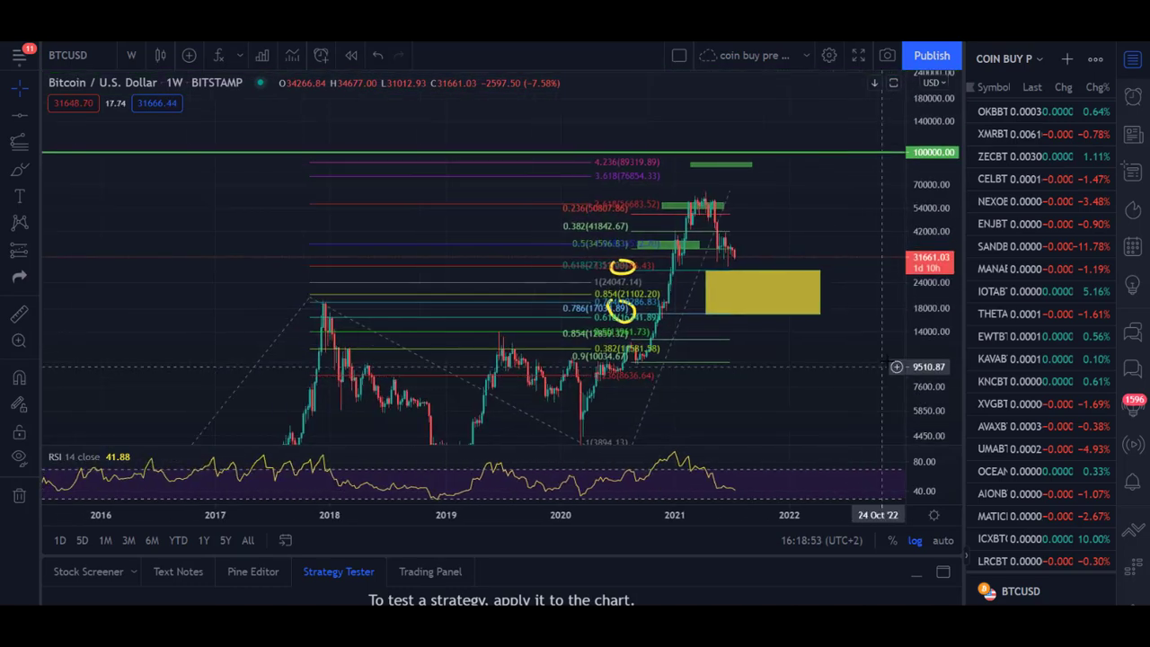
pyautogui.scroll(5, 870, 370)
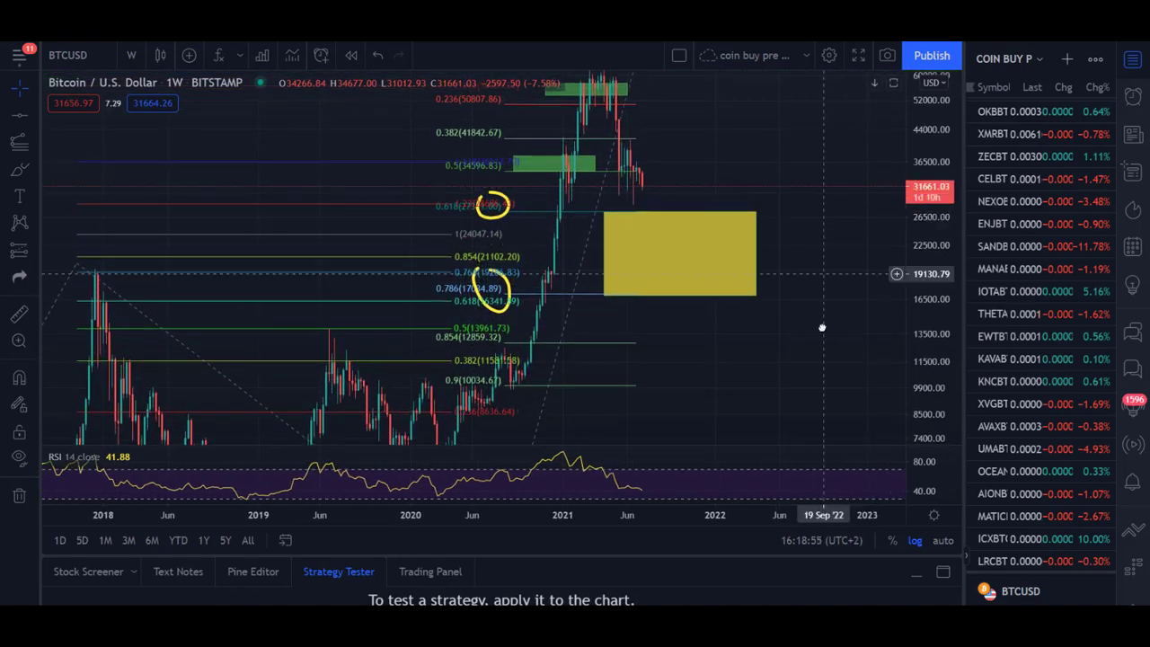
pyautogui.moveTo(823, 310); pyautogui.dragTo(808, 409)
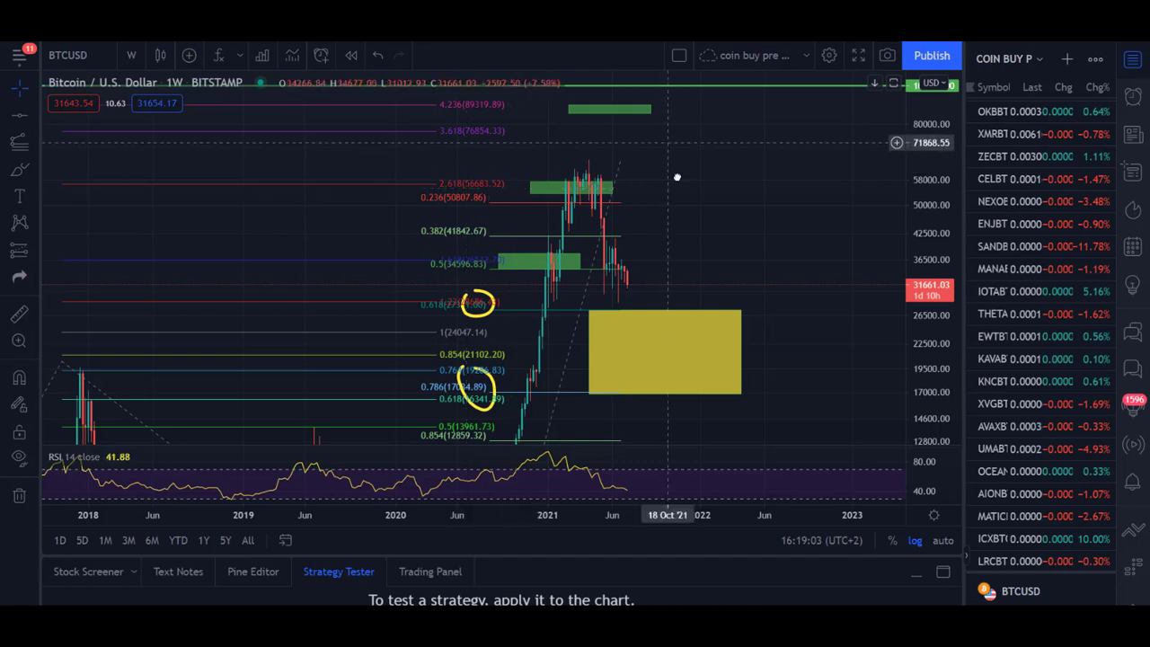
pyautogui.moveTo(662, 141); pyautogui.dragTo(642, 191)
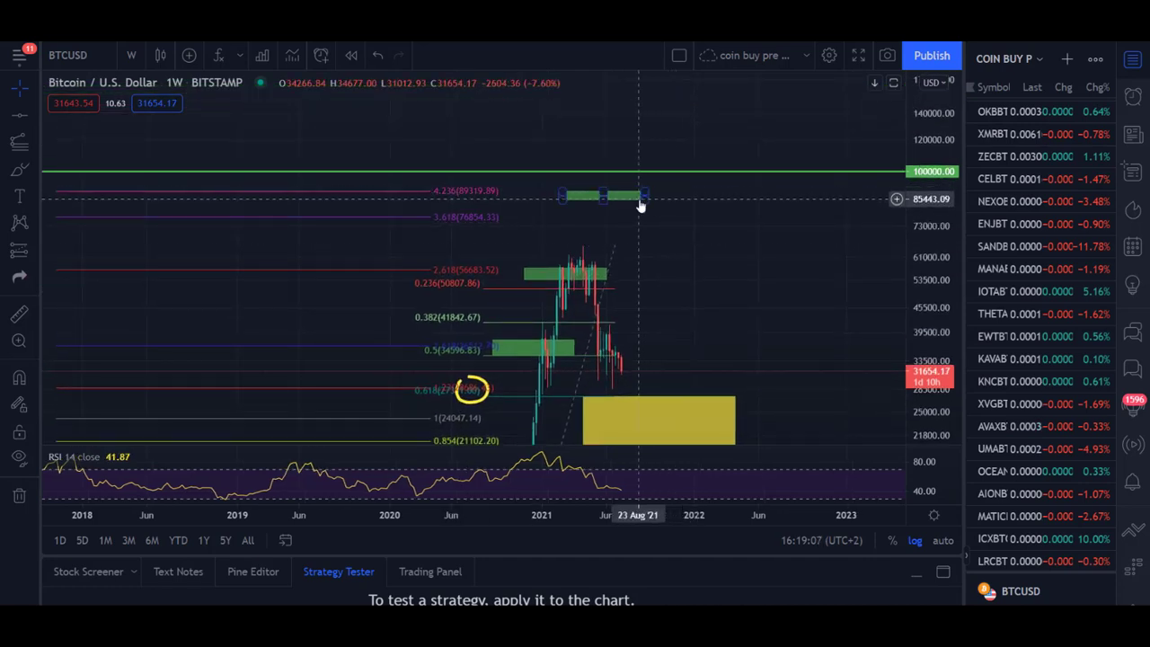
pyautogui.moveTo(721, 266); pyautogui.dragTo(727, 226)
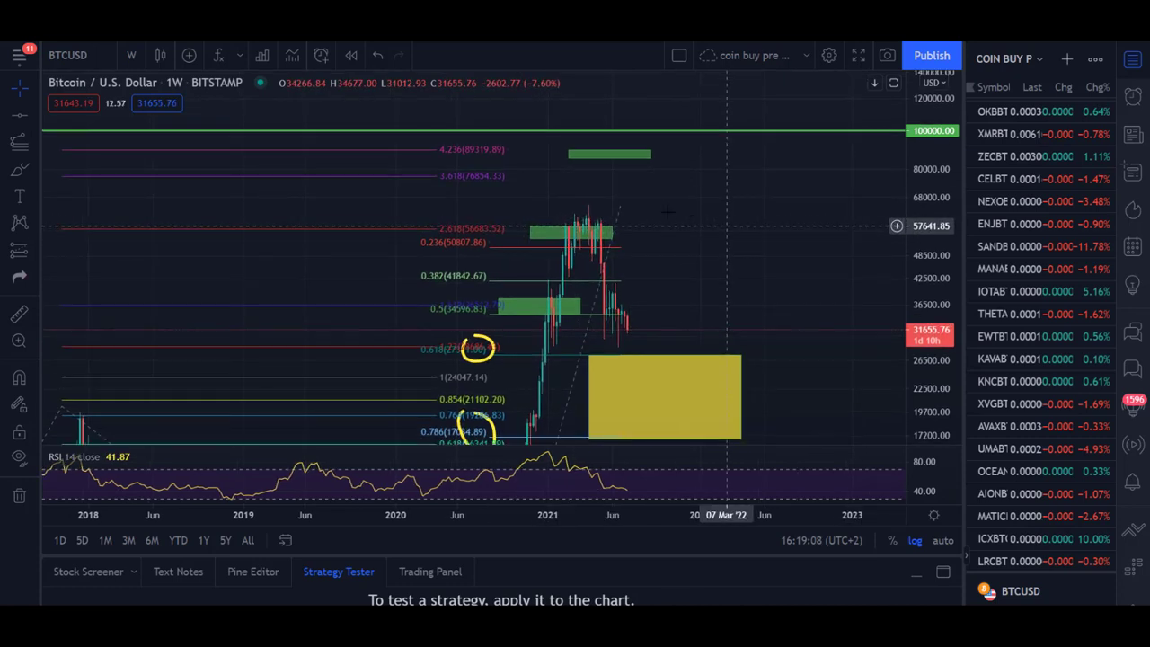
# Step: Delete the Fibonacci extension with the 3.618 and 4.236 levels, and turn off the logarithmic price scale
pyautogui.click(469, 177)
pyautogui.press('Delete')
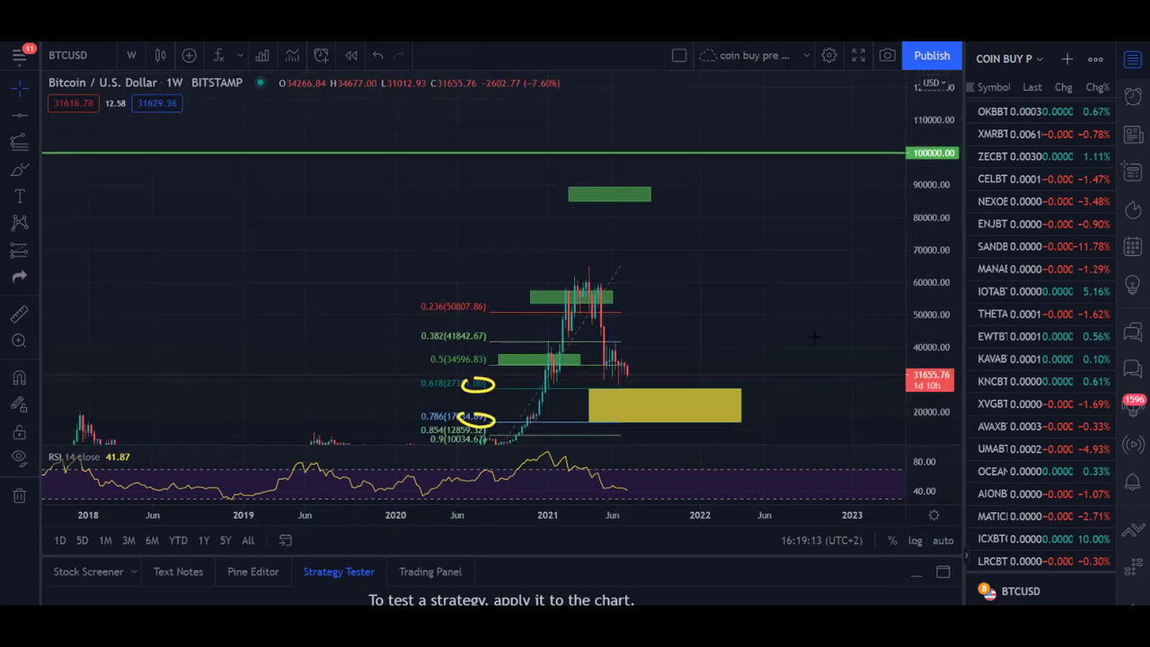
# Step: Circle the January 2021 peak at the lowest green zone with a yellow freehand brush stroke
pyautogui.scroll(2, 770, 270)
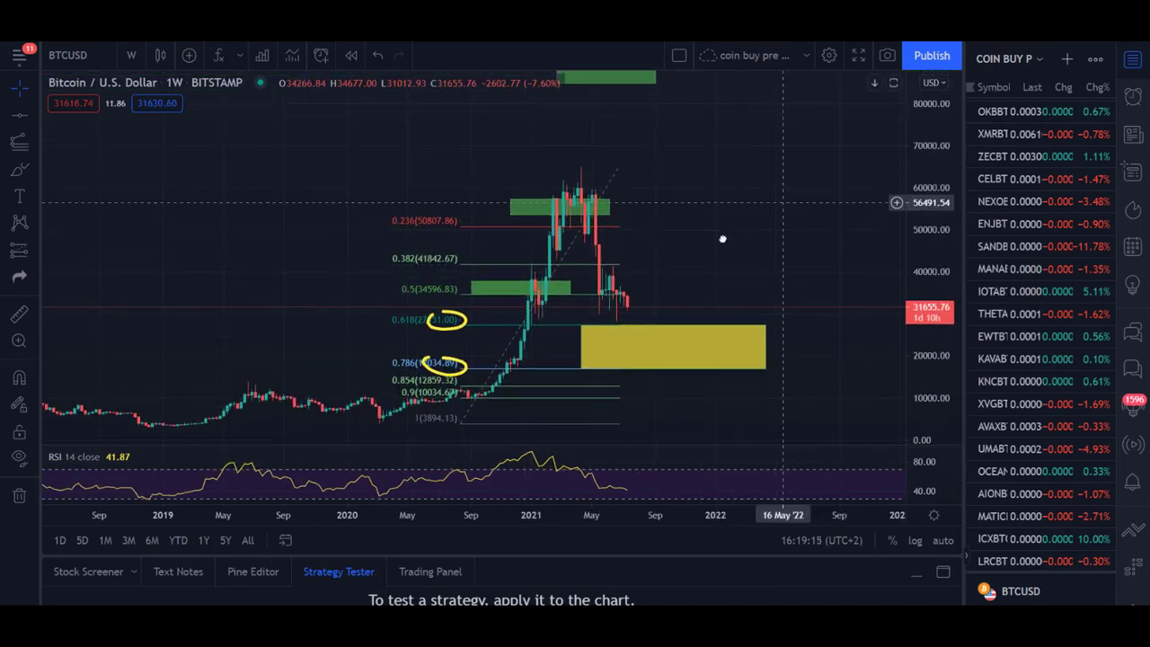
pyautogui.scroll(3, 738, 231)
pyautogui.click(15, 177)
pyautogui.moveTo(307, 257); pyautogui.dragTo(474, 320)
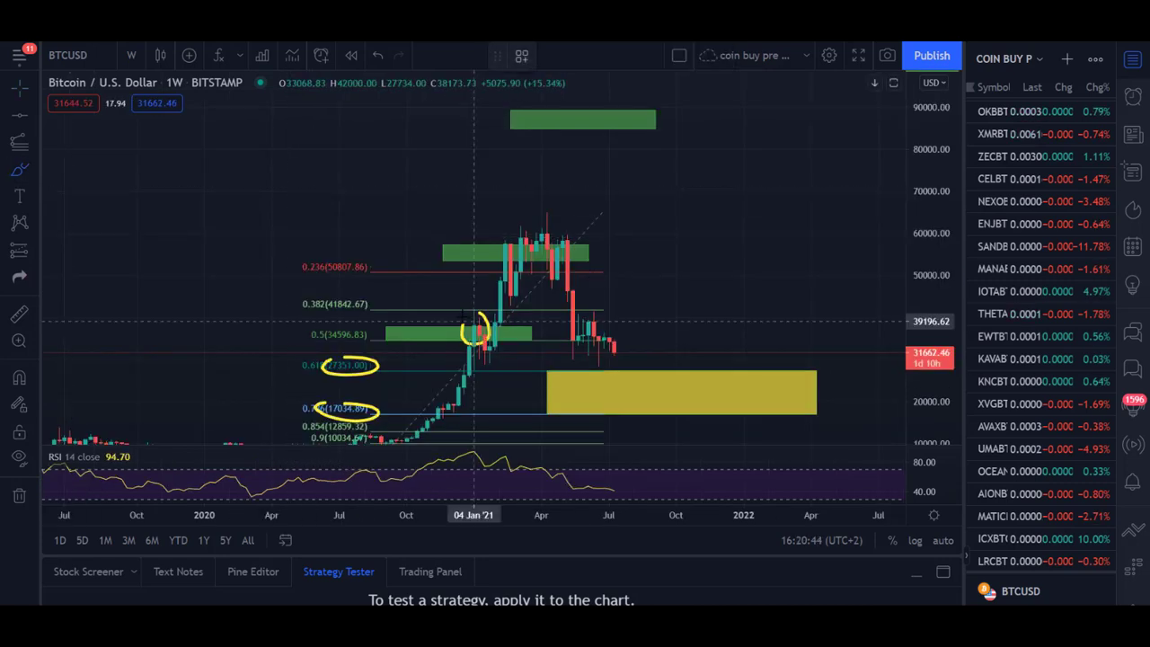